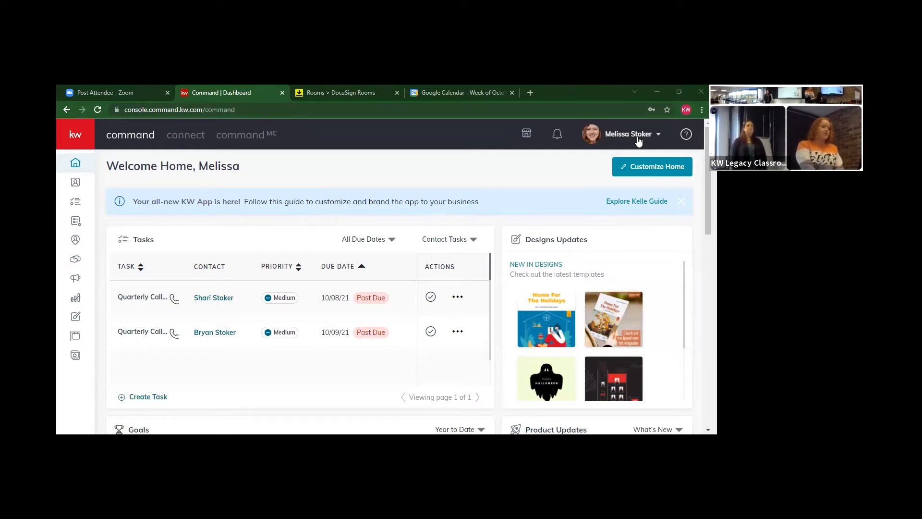
Open account Settings from the profile menu to see connected apps like DocuSign and Facebook
click(638, 141)
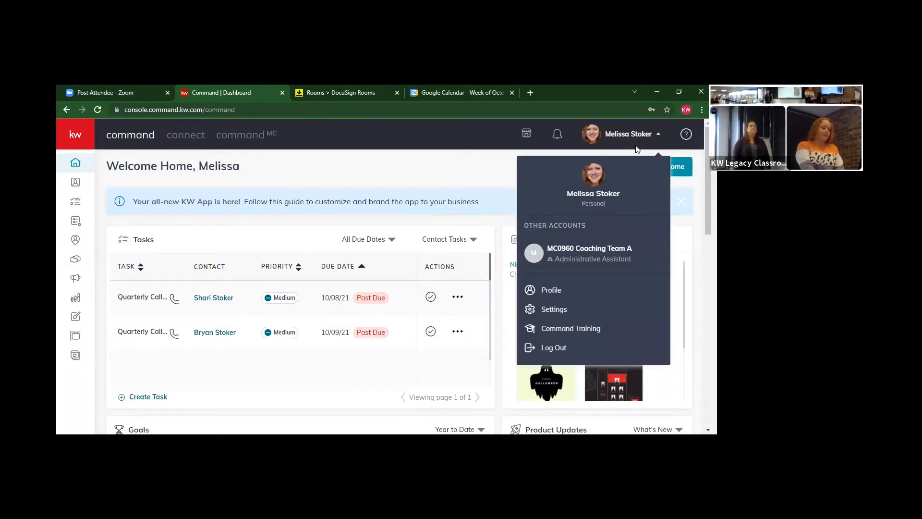
click(567, 309)
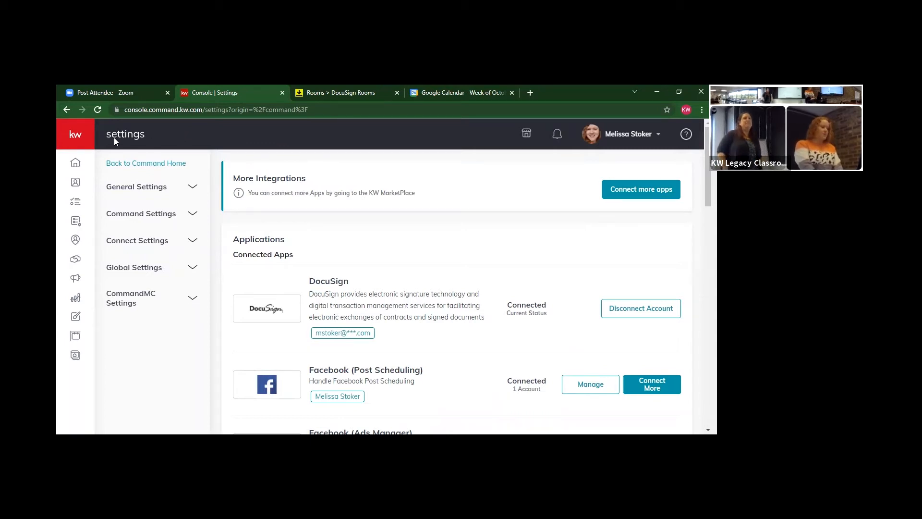
click(78, 138)
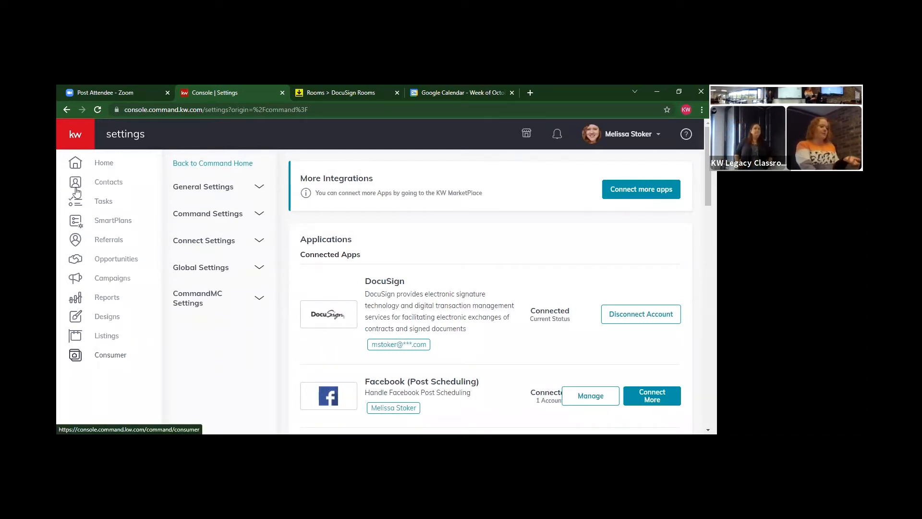
Go to the Contacts list of four personal contacts and start adding a new contact
click(104, 185)
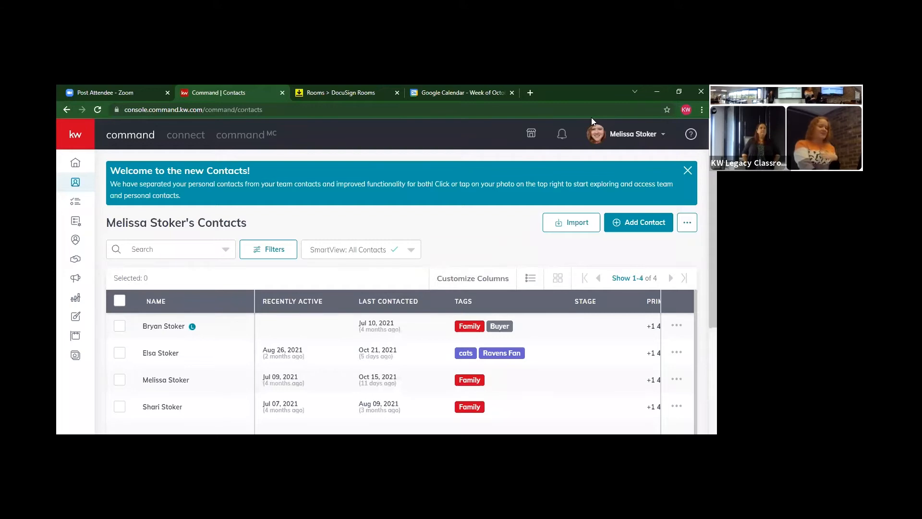
click(640, 225)
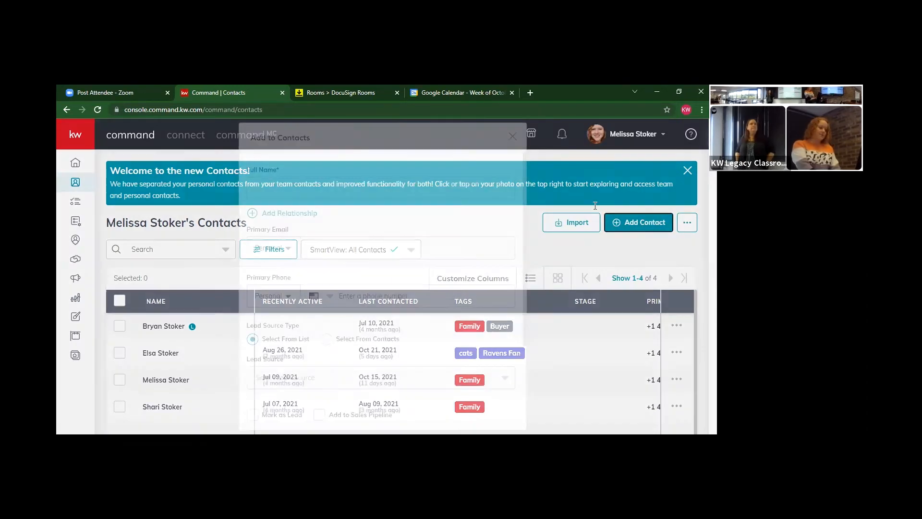
Enter the new contact's full name, email address and phone number
text(H)
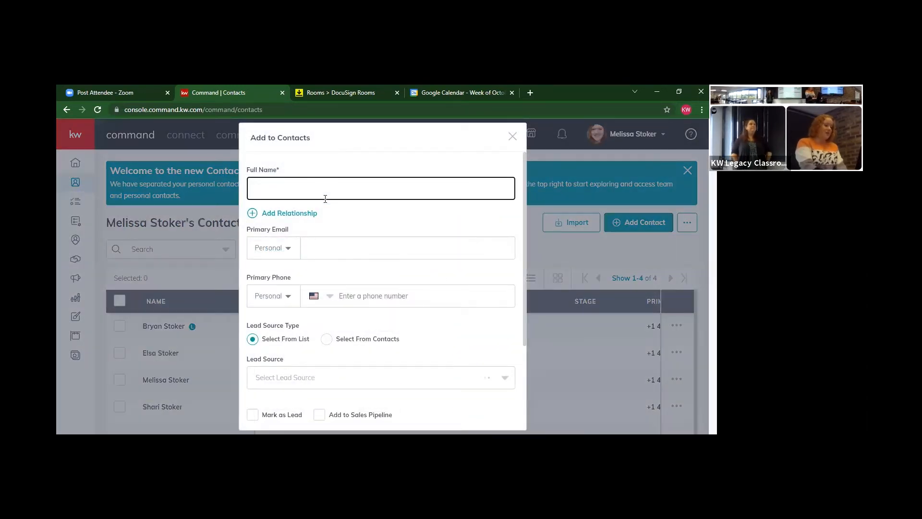
text(arr)
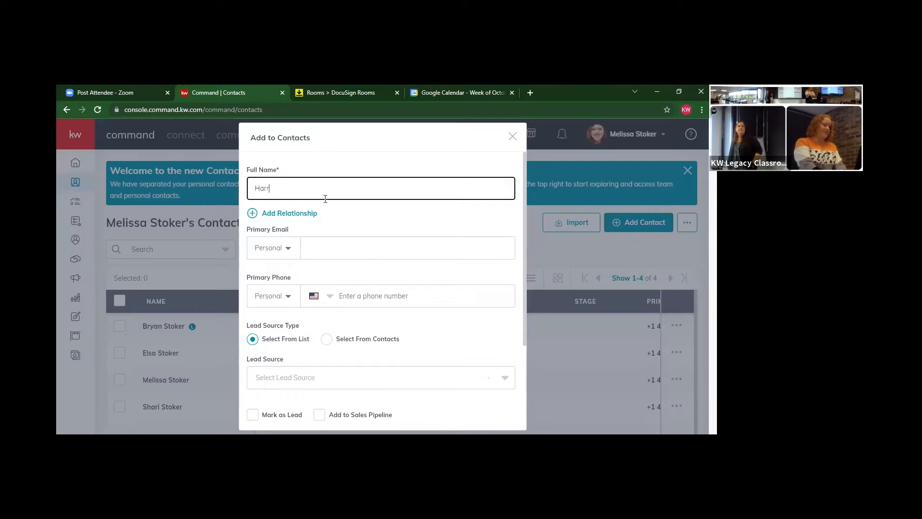
text(y Potter)
click(325, 249)
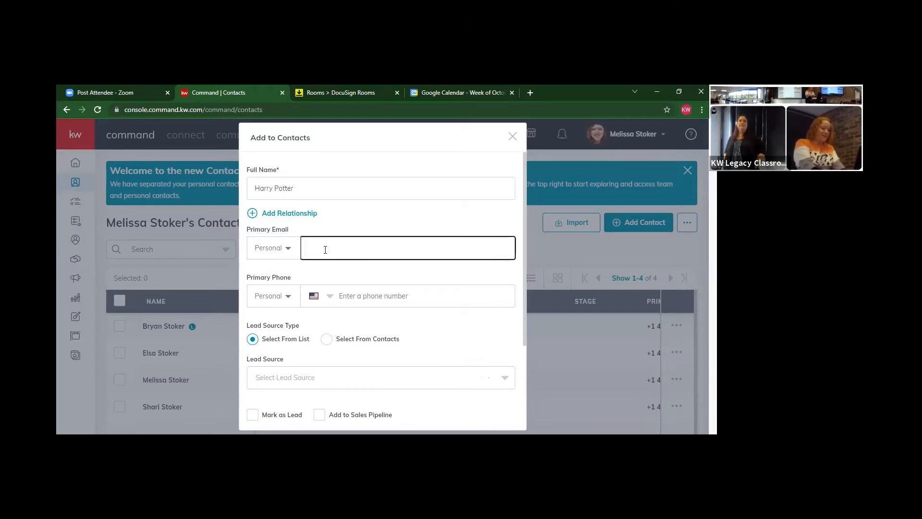
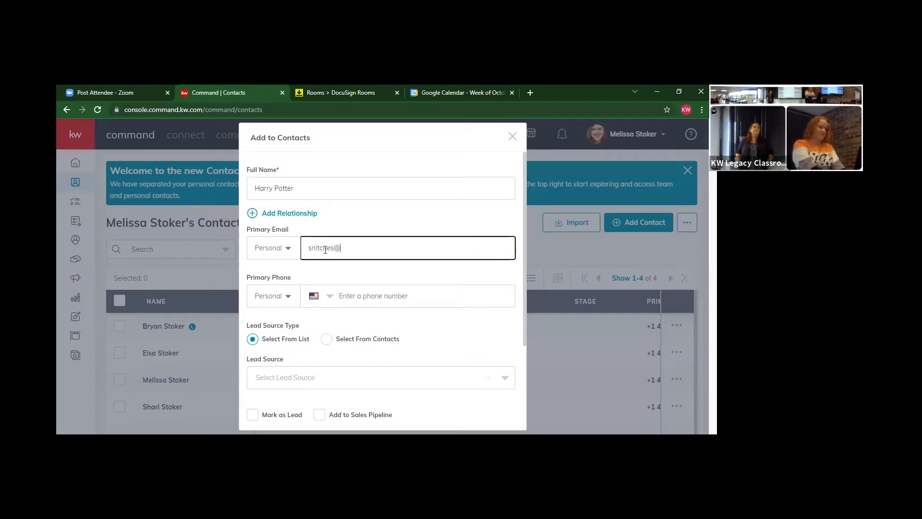
click(350, 295)
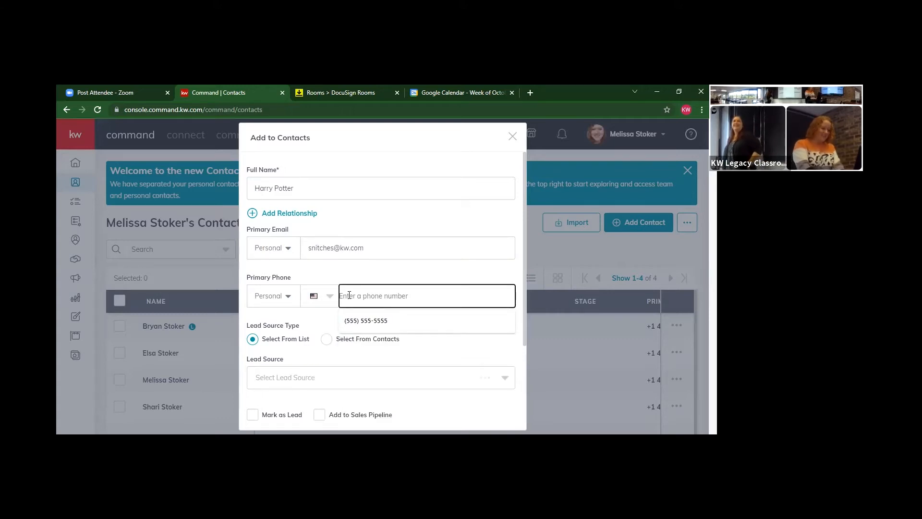
text(4440)
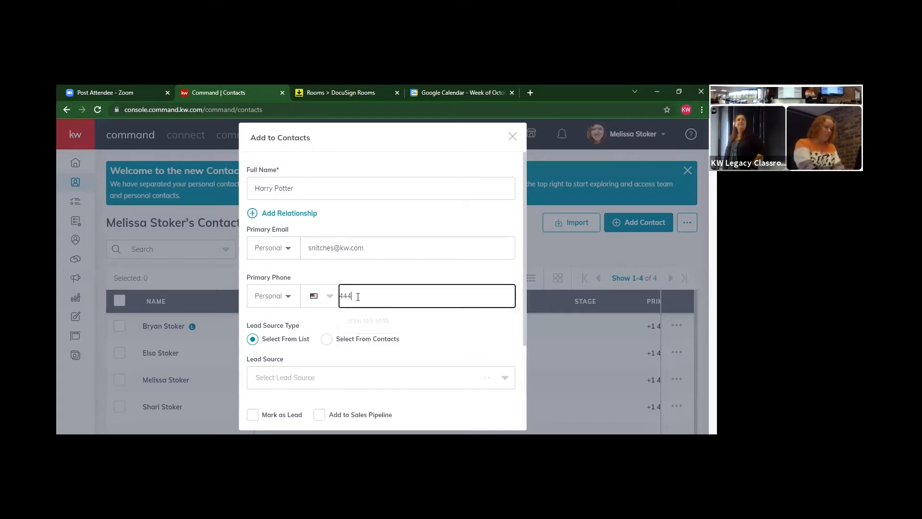
text(77-)
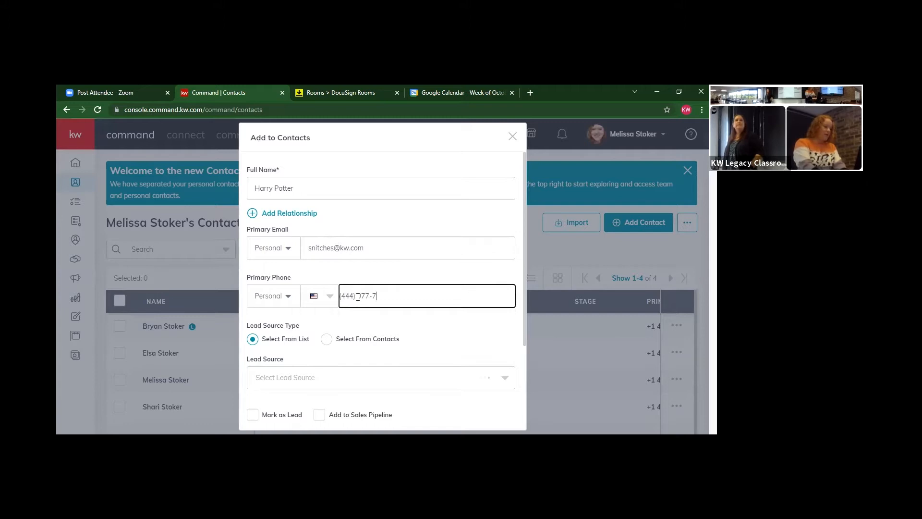
text(777)
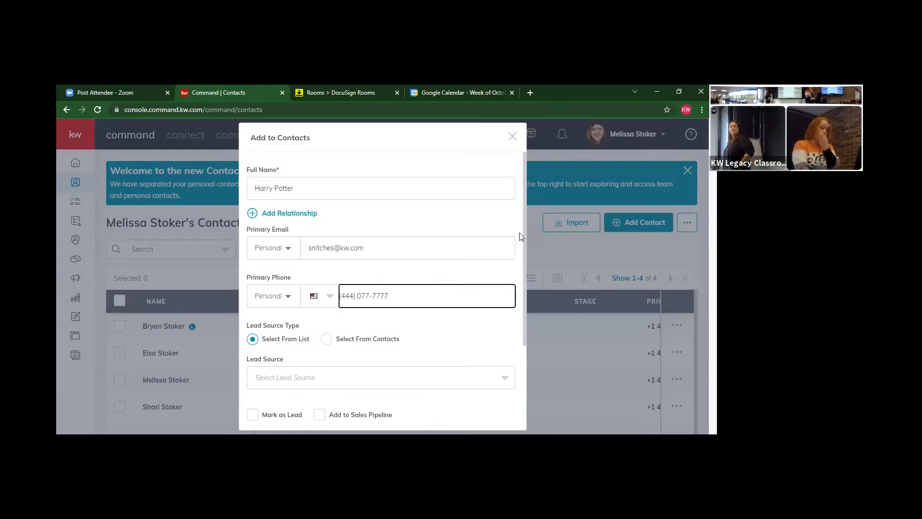
drag(522, 220, 518, 288)
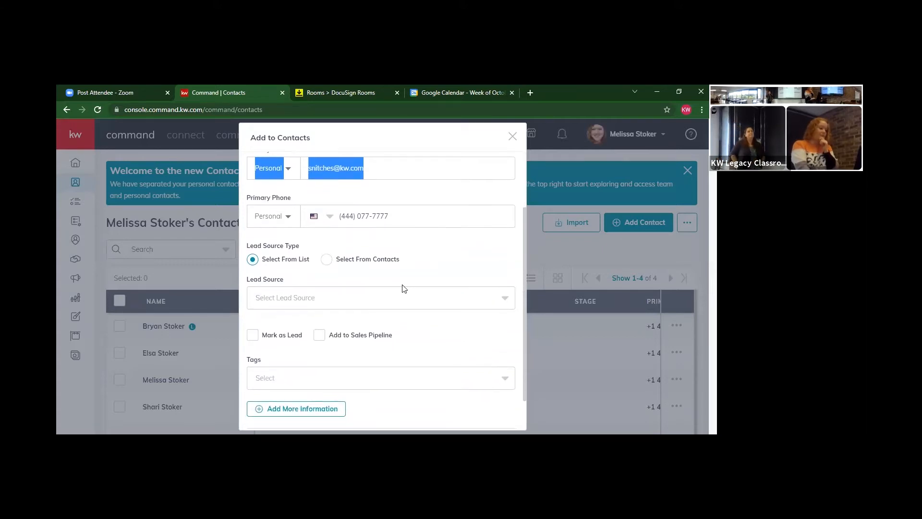
Set the contact's lead source to Open House and add the Bought tag
click(397, 298)
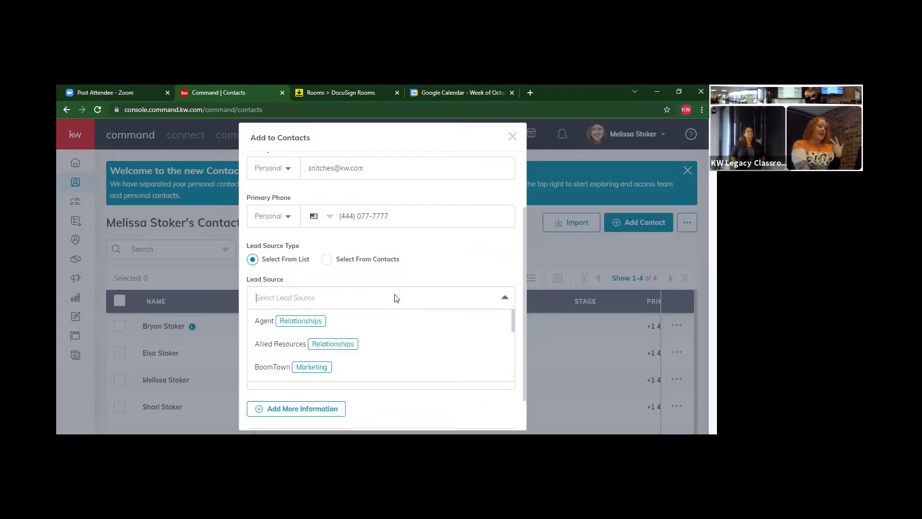
text(O)
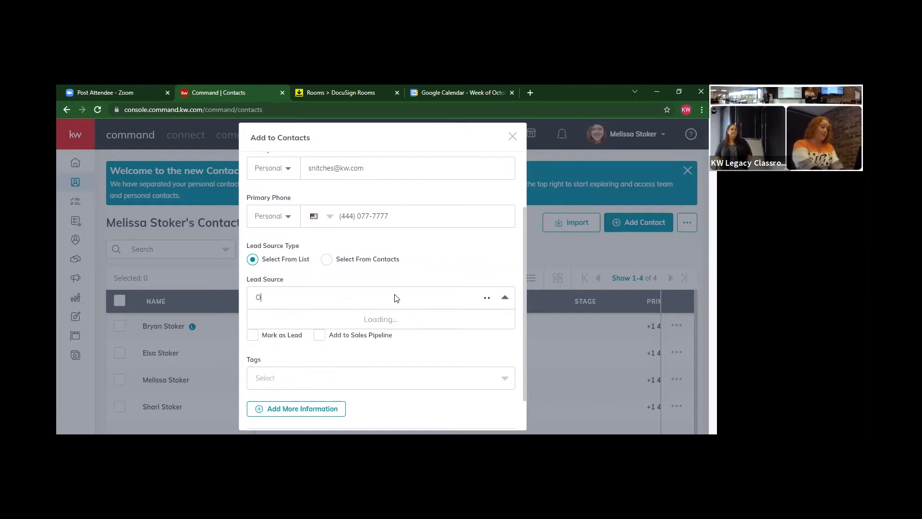
text(pen House)
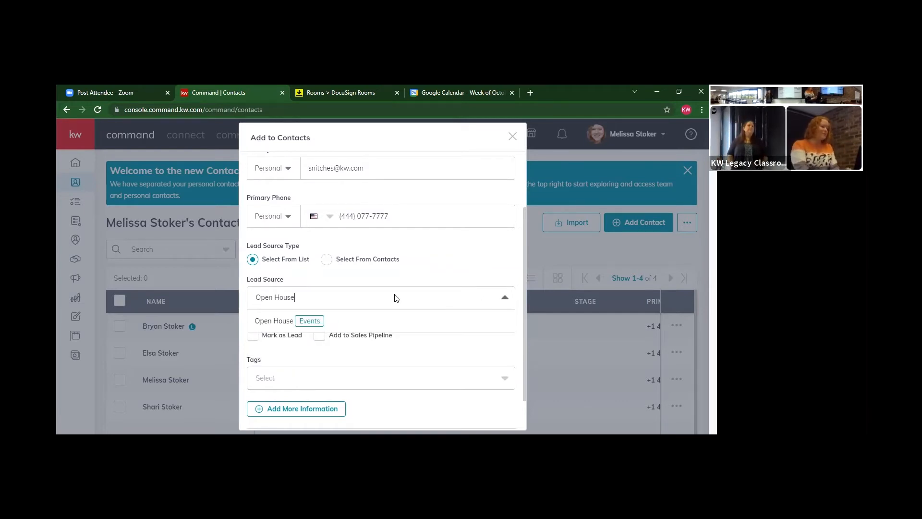
click(320, 322)
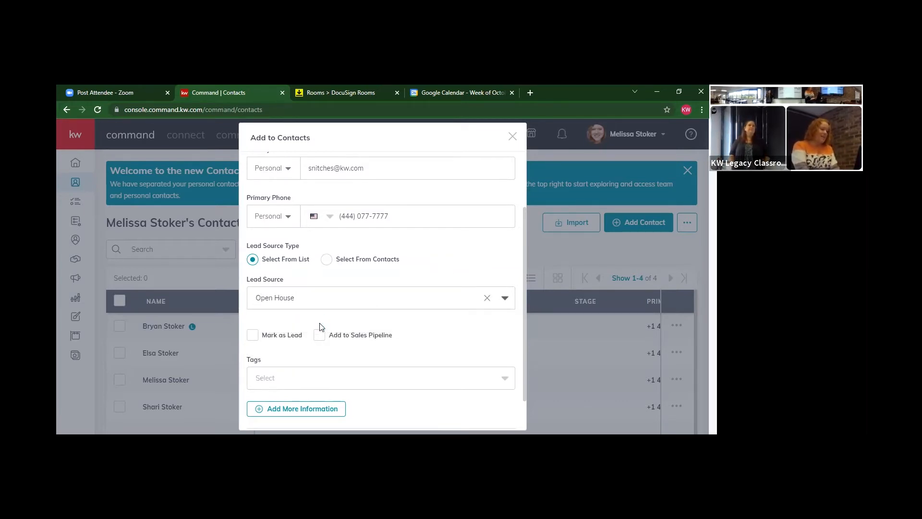
scroll(524, 256, down, 1)
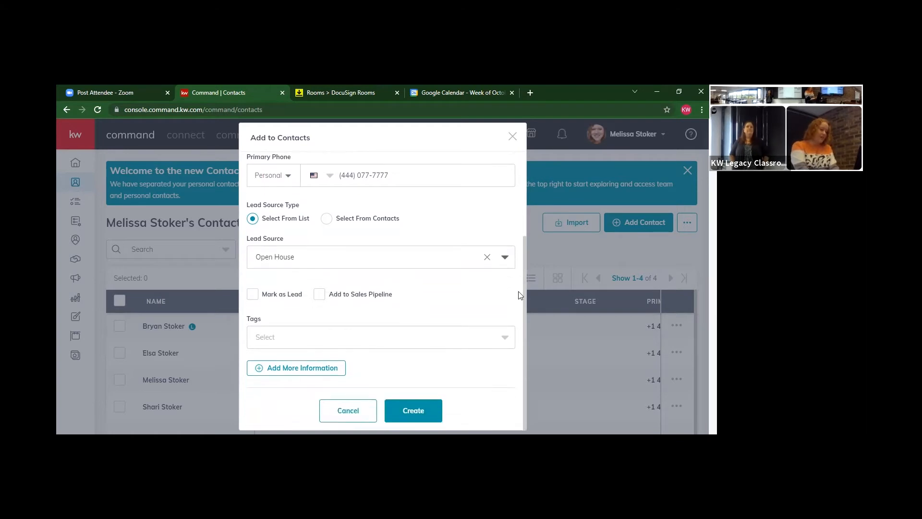
click(317, 338)
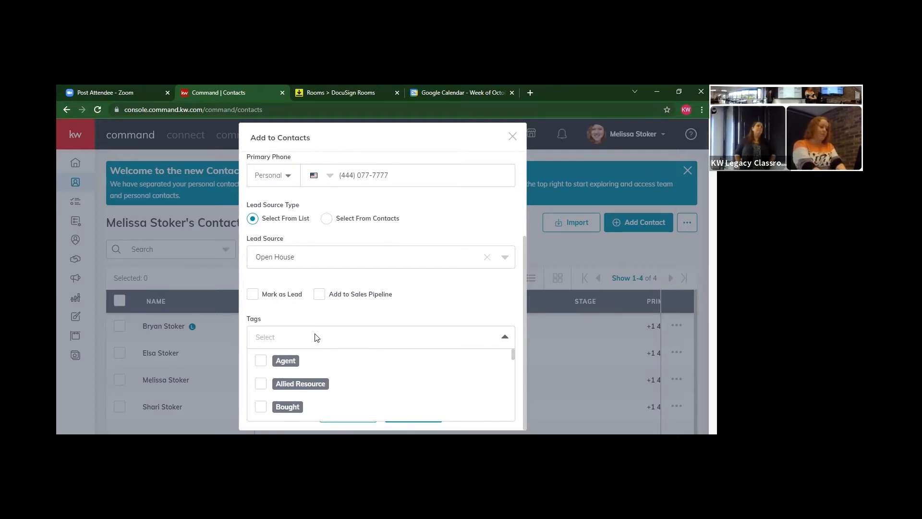
text(buyer)
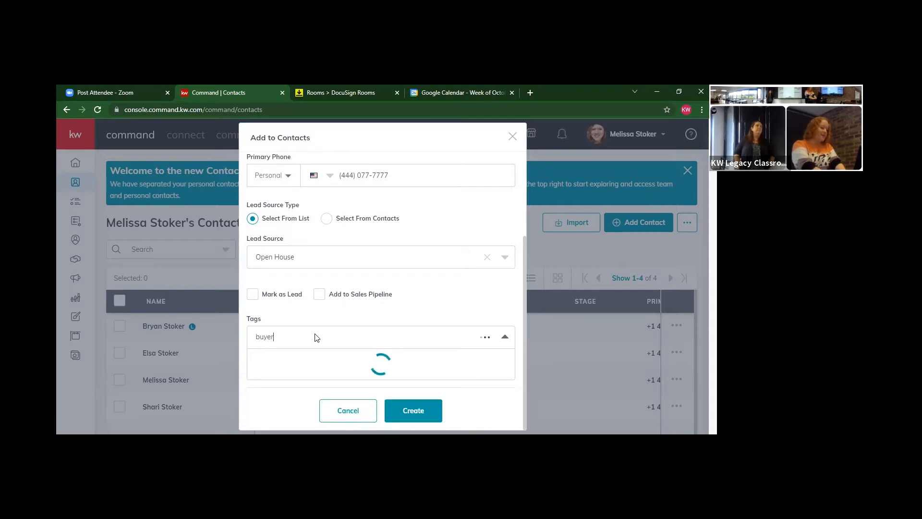
key(Return)
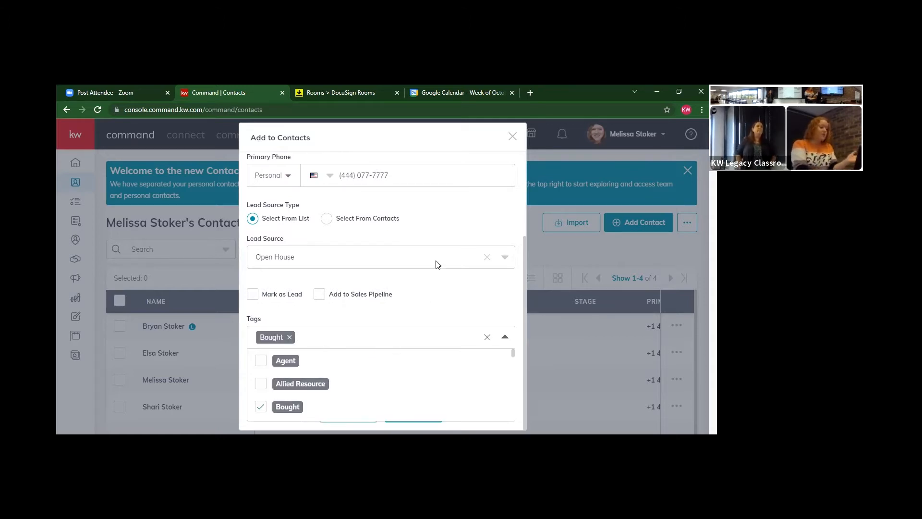
click(478, 280)
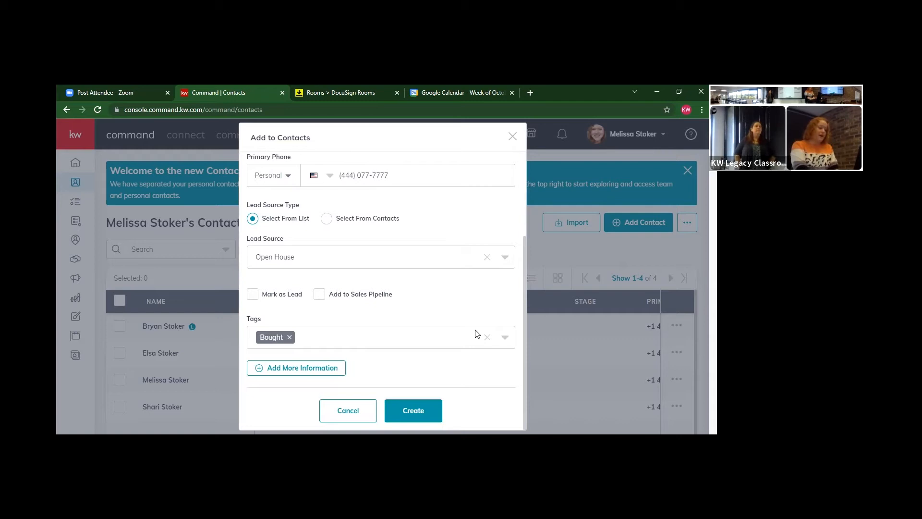
Save the contact after replacing the rejected phone number with a valid 10-digit one
click(410, 411)
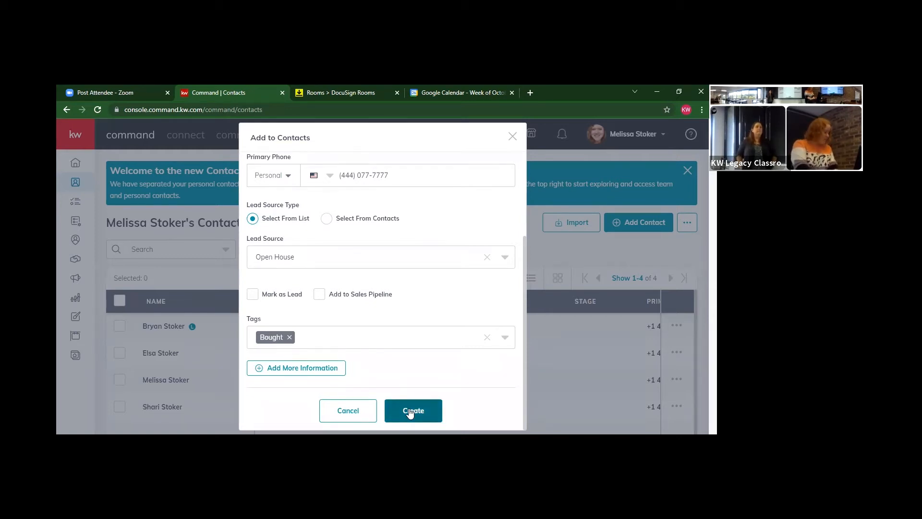
click(409, 411)
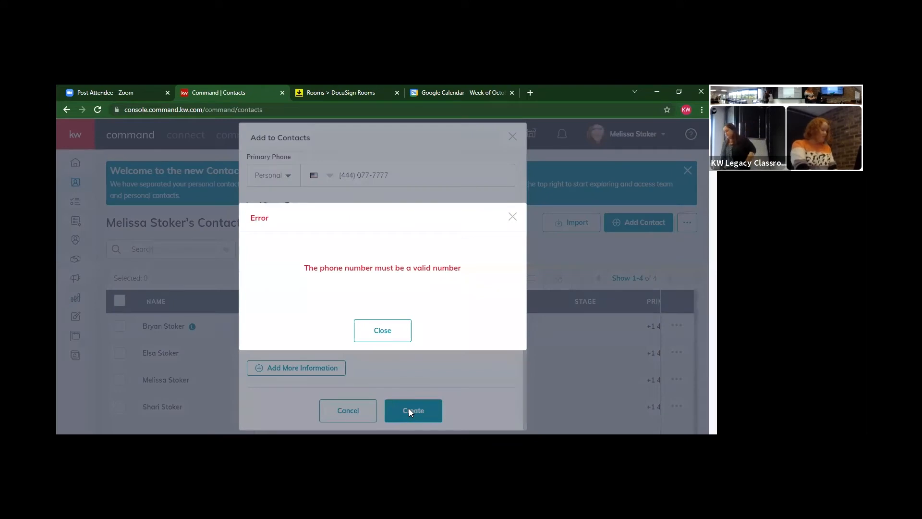
click(385, 328)
drag(388, 176, 343, 175)
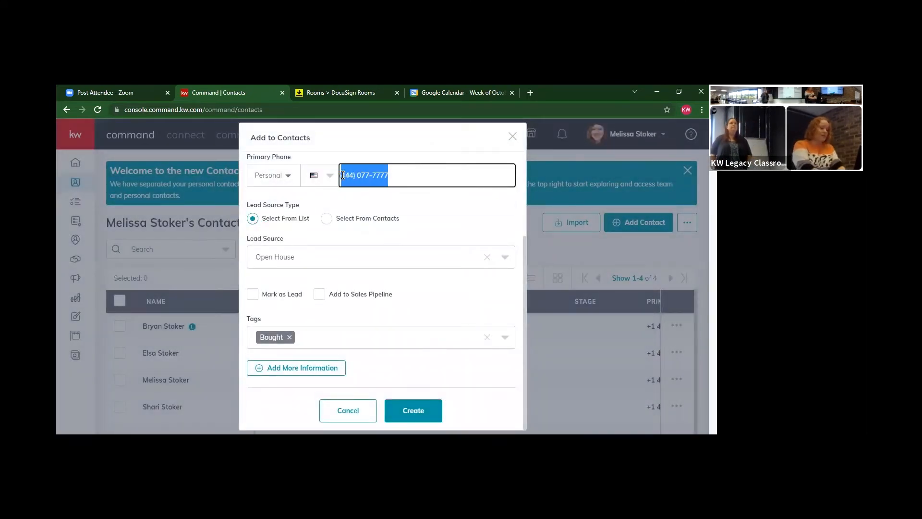
text(310)
text(777777)
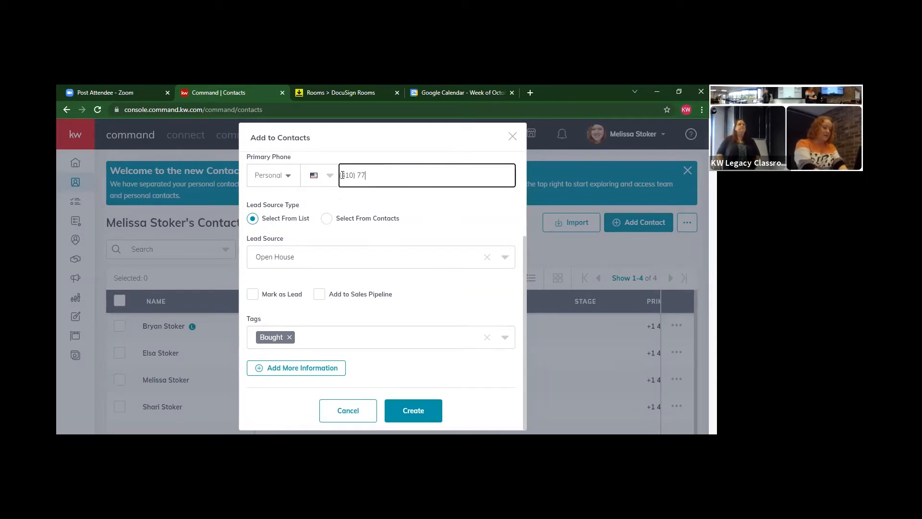
text(7-7777)
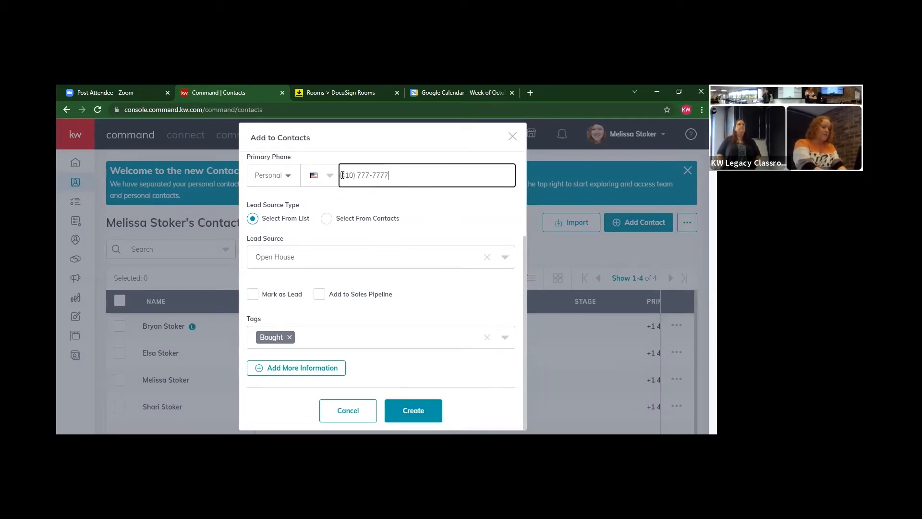
click(432, 409)
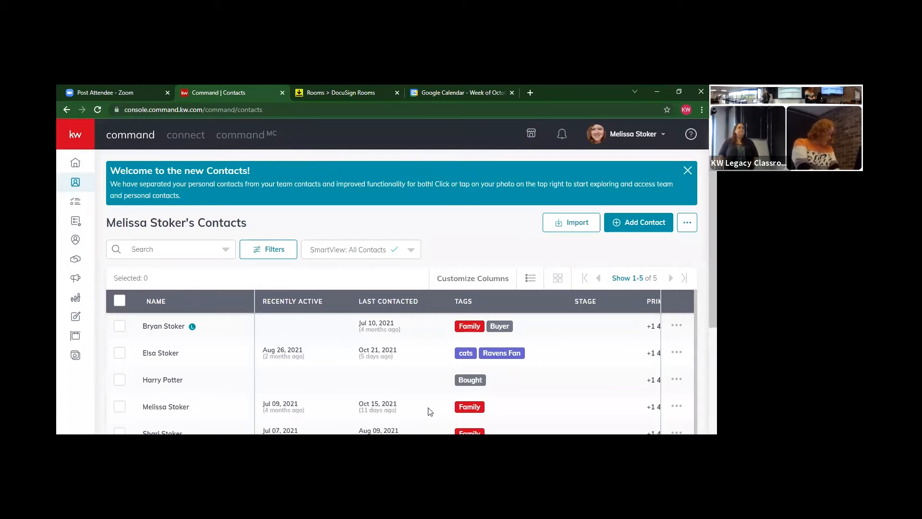
click(79, 137)
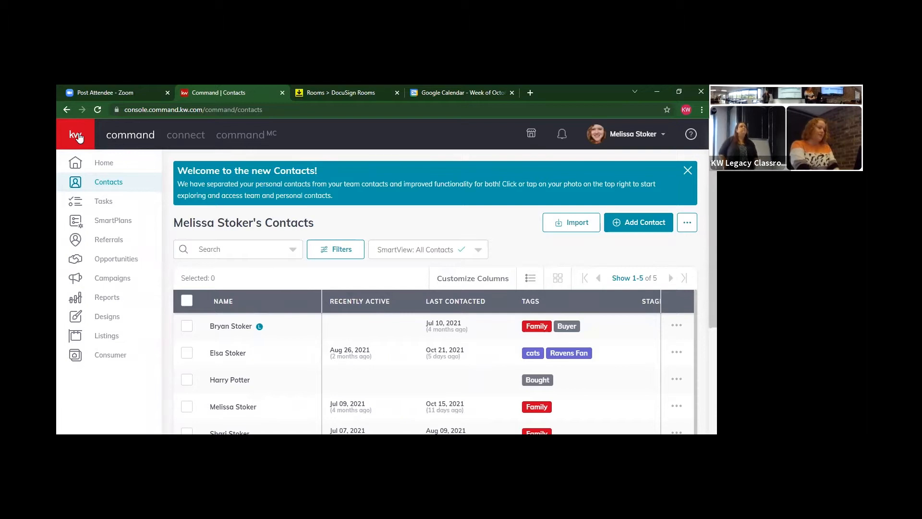
Switch to Opportunities, showing the coaching team's pipeline with all stages at 0
click(106, 262)
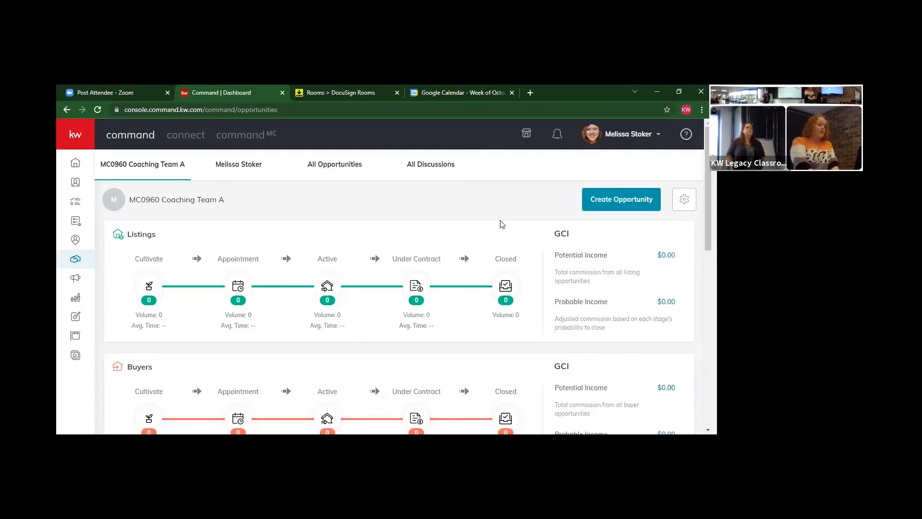
Start a Buyer opportunity for Towson/Pikesville, team MC0960 Coaching Team A, owner Pro Coach A MC0960
click(622, 203)
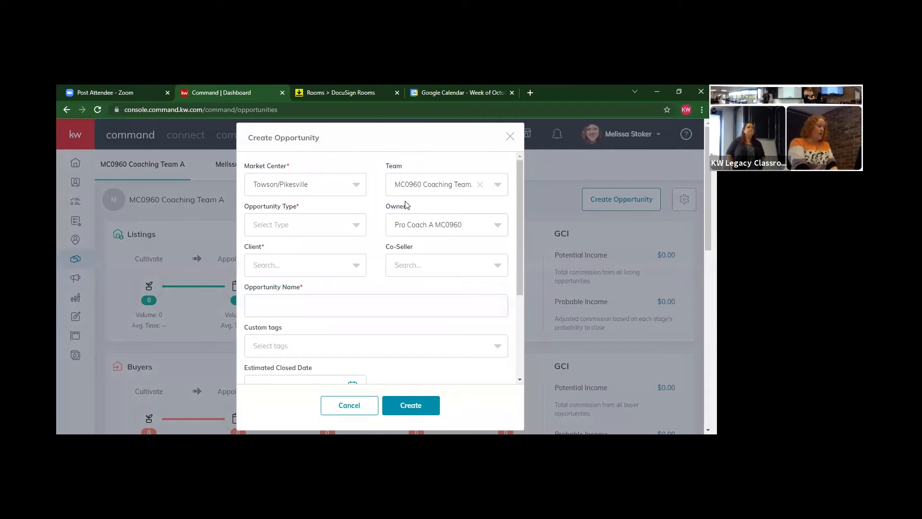
click(334, 189)
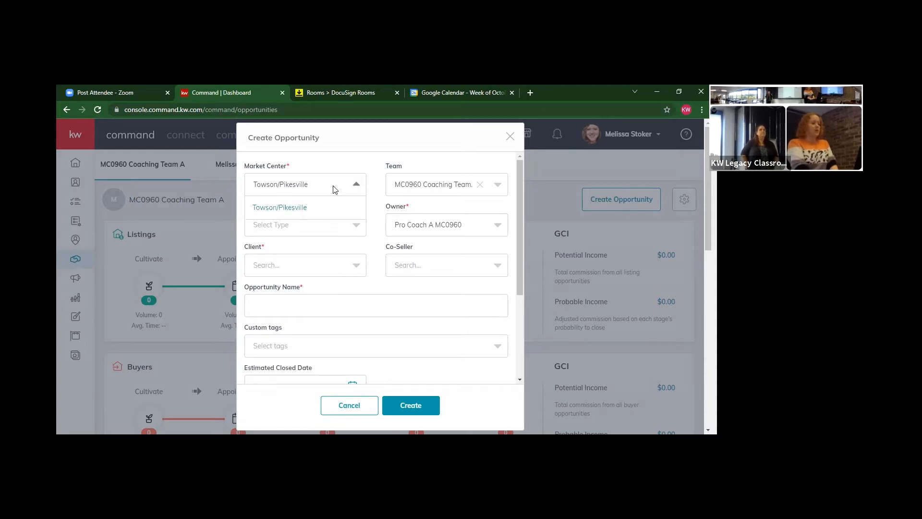
click(313, 207)
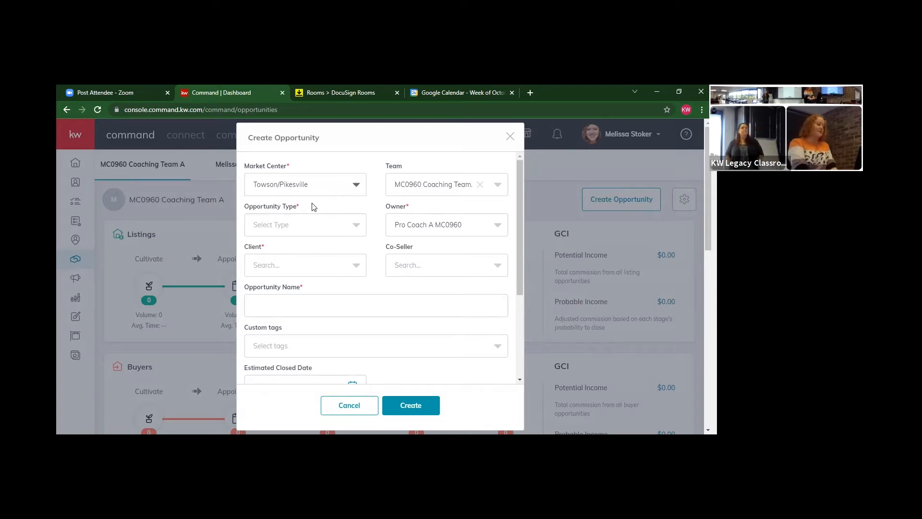
click(437, 190)
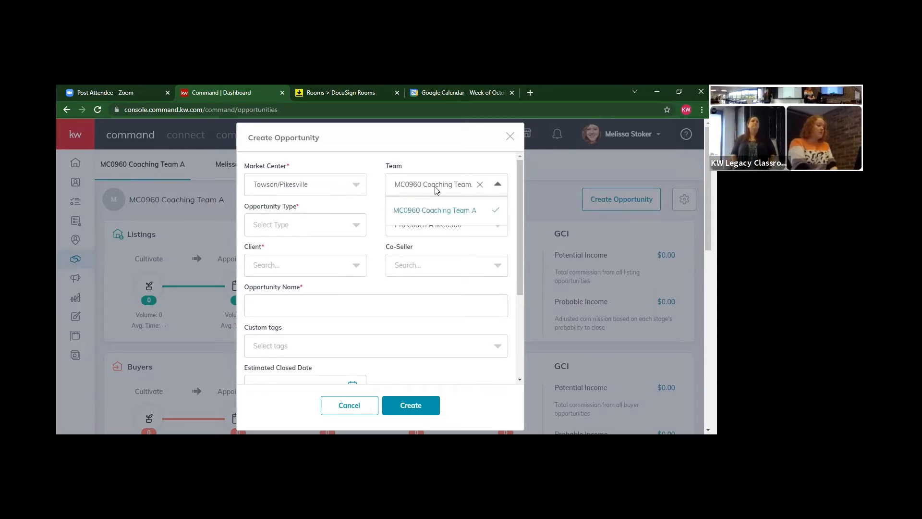
click(418, 165)
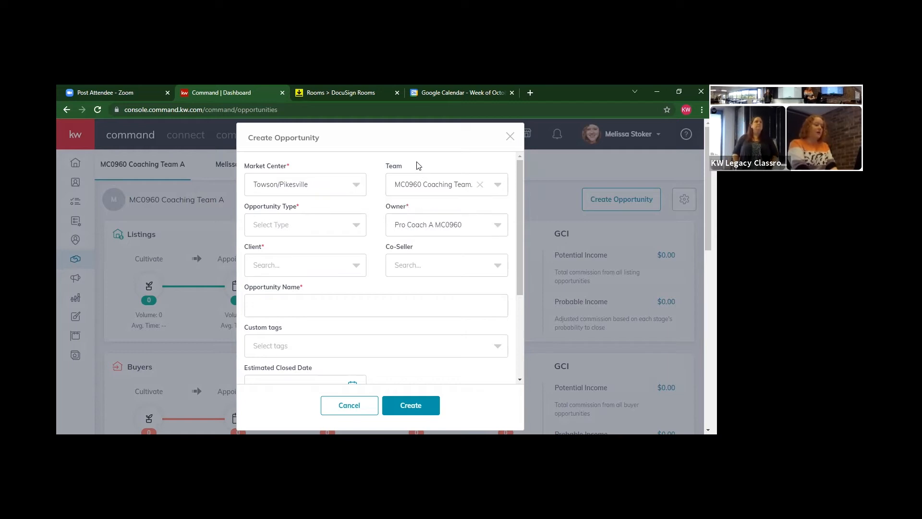
click(344, 225)
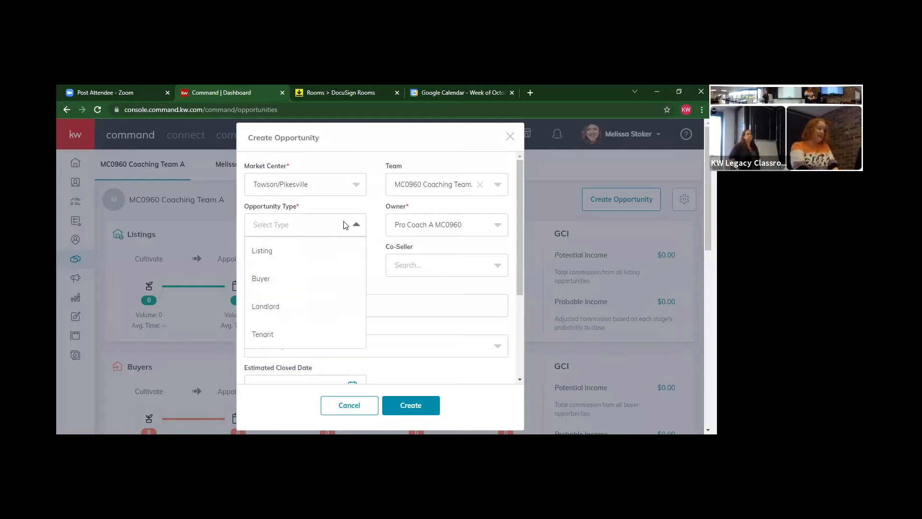
click(299, 285)
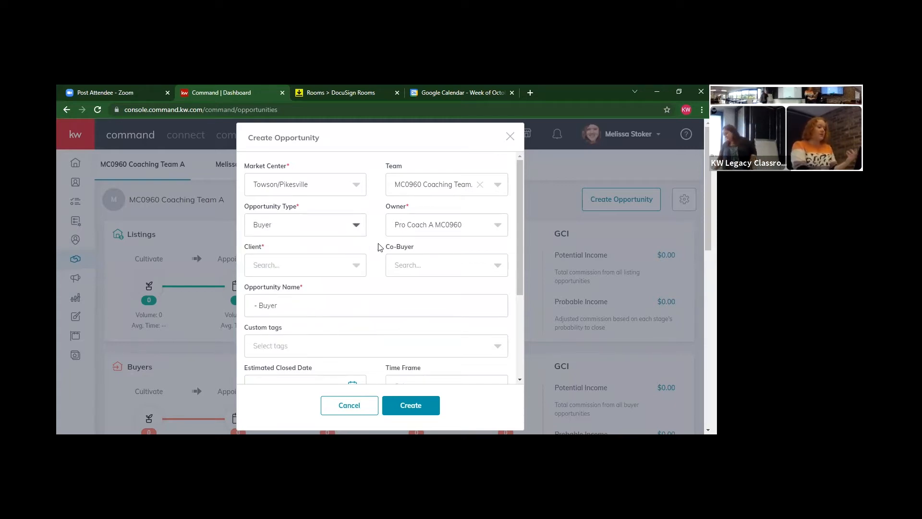
click(416, 231)
click(383, 219)
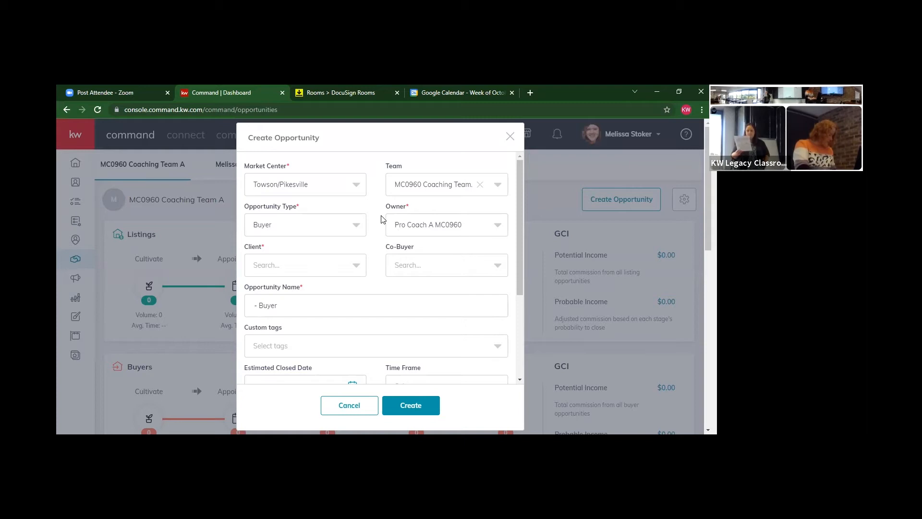
Set the estimated closing date to 10/31/2021 and the commission rate to 2.5
drag(522, 258, 521, 306)
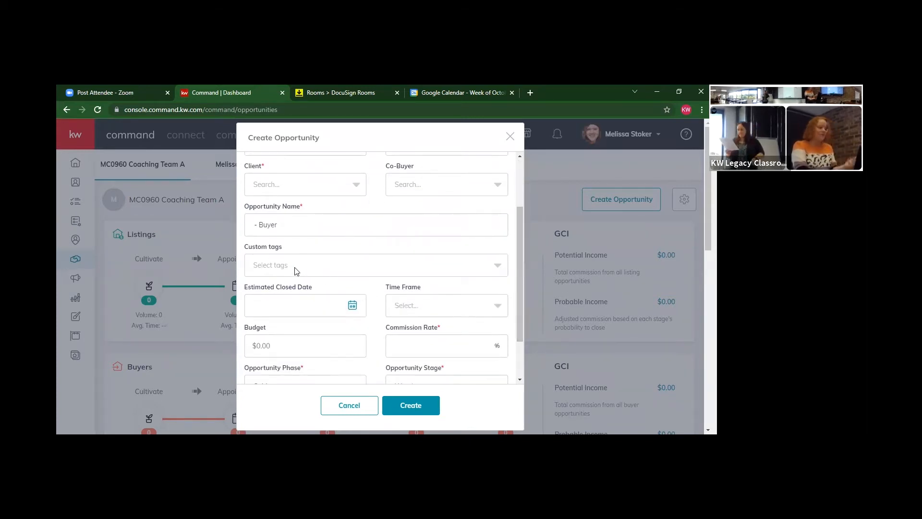
click(285, 305)
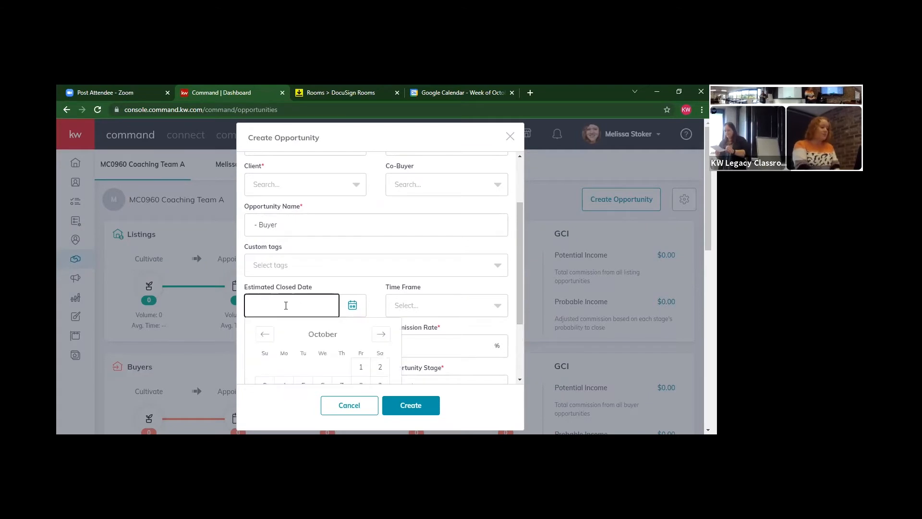
drag(520, 245, 520, 293)
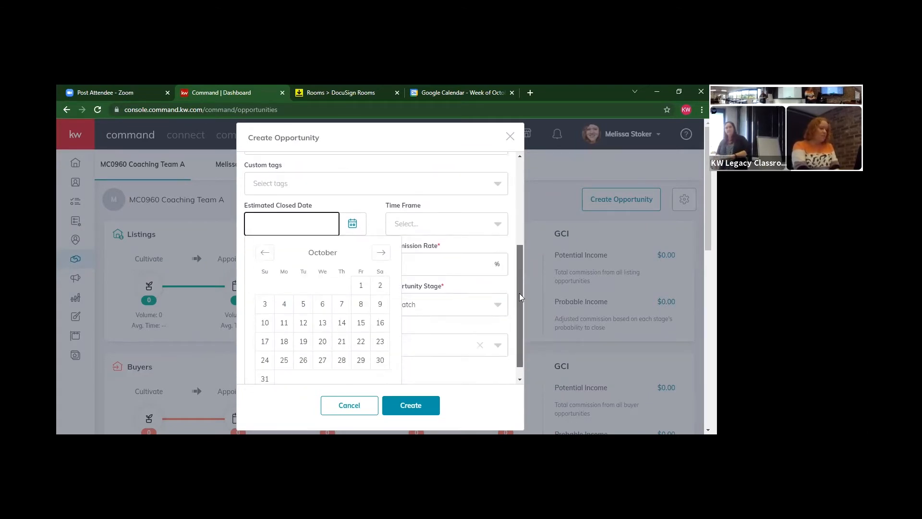
click(264, 370)
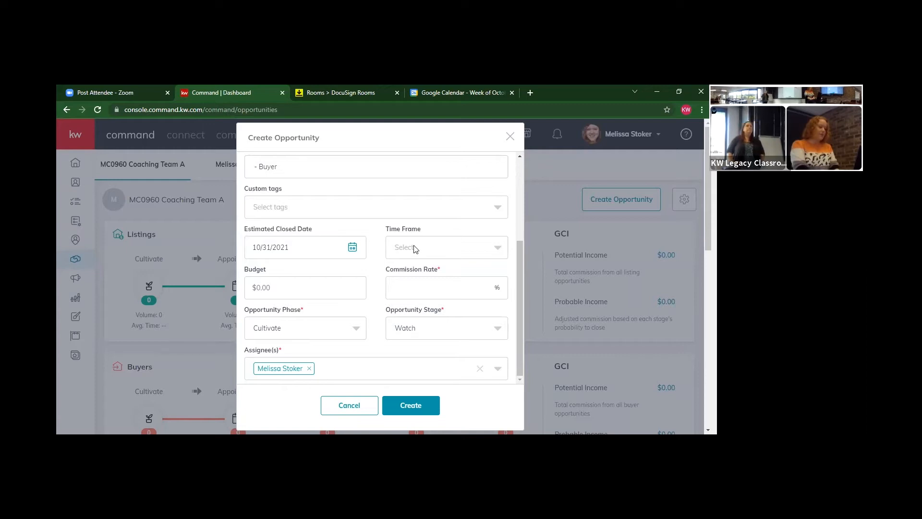
click(426, 283)
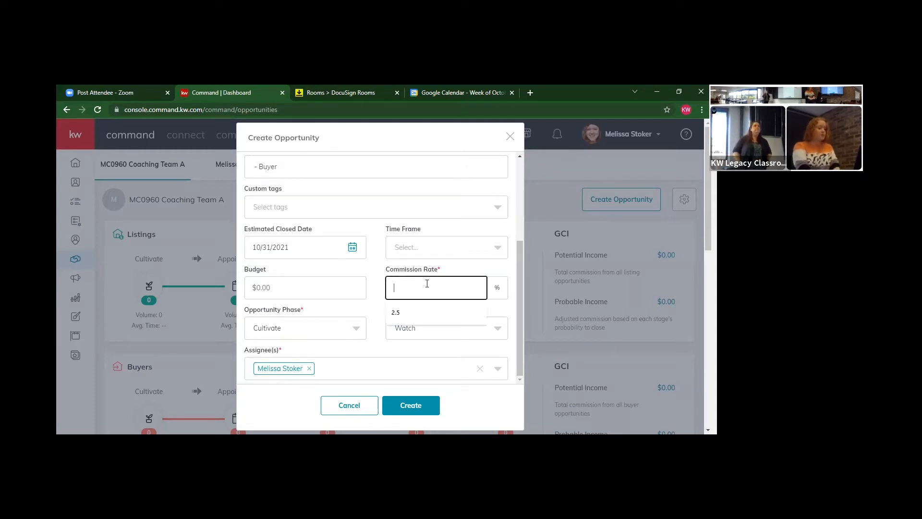
click(410, 312)
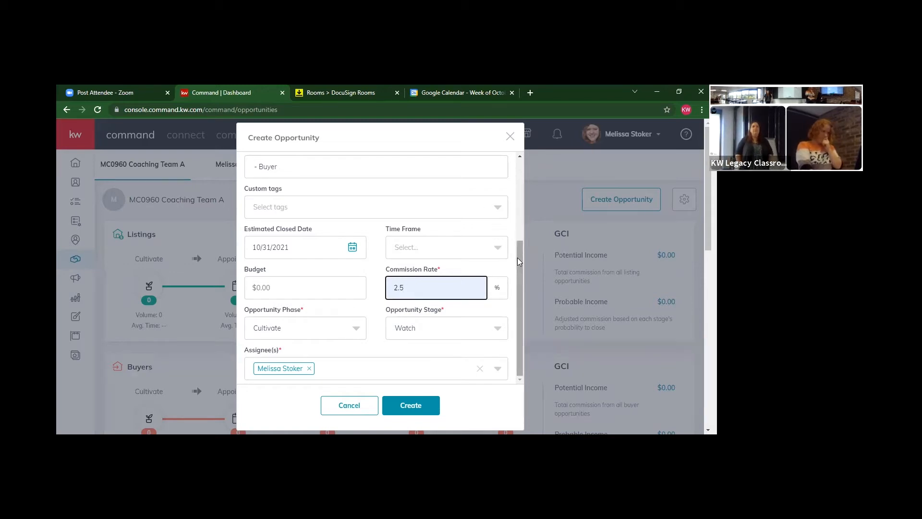
drag(517, 258, 515, 194)
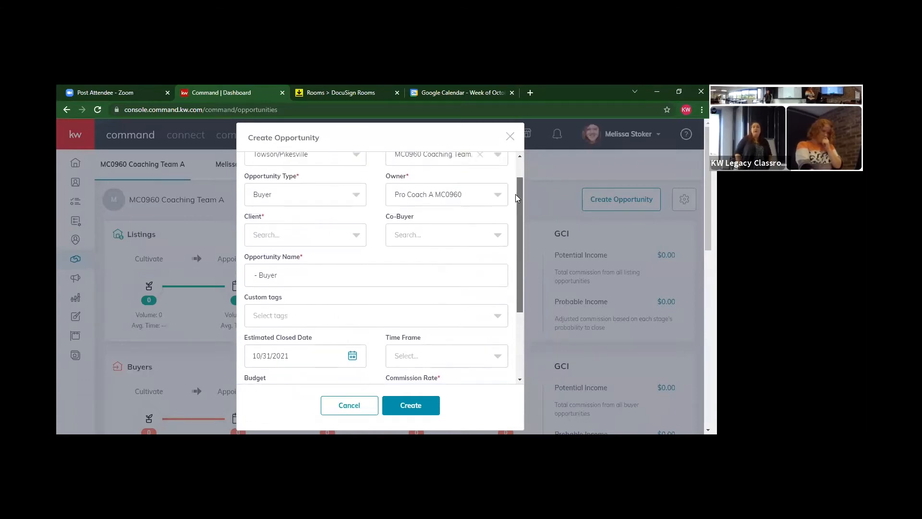
double_click(304, 282)
key(BackSpace)
key(BackSpace)
key(BackSpace)
key(BackSpace)
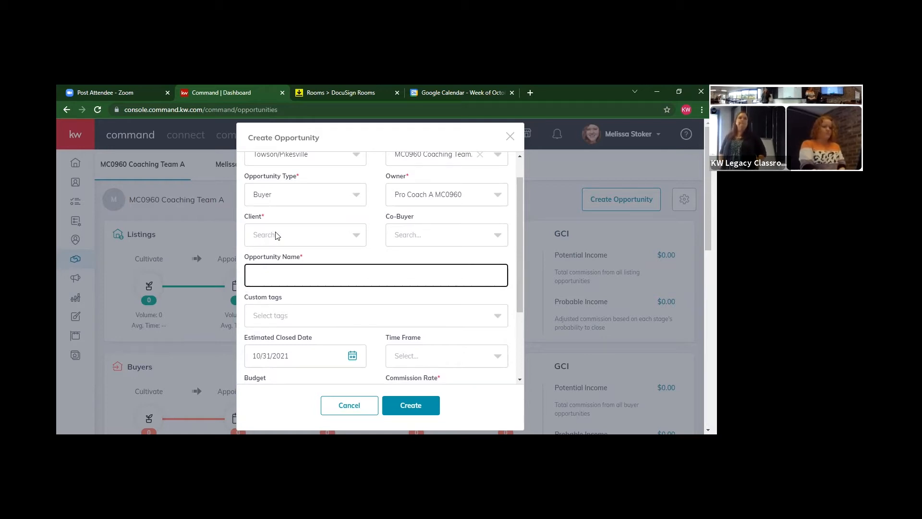
mouse_move(520, 214)
mouse_down()
mouse_move(520, 193)
mouse_move(522, 278)
mouse_move(515, 209)
mouse_up()
click(317, 247)
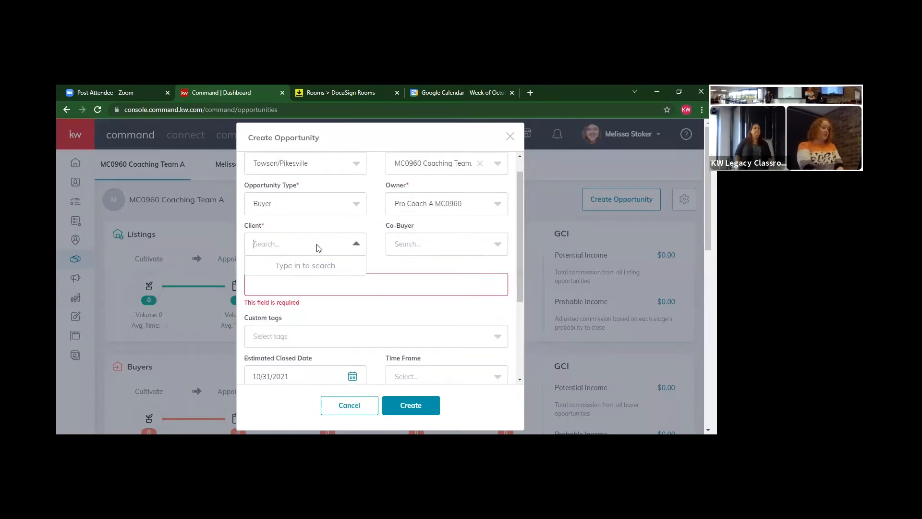
text(harry po)
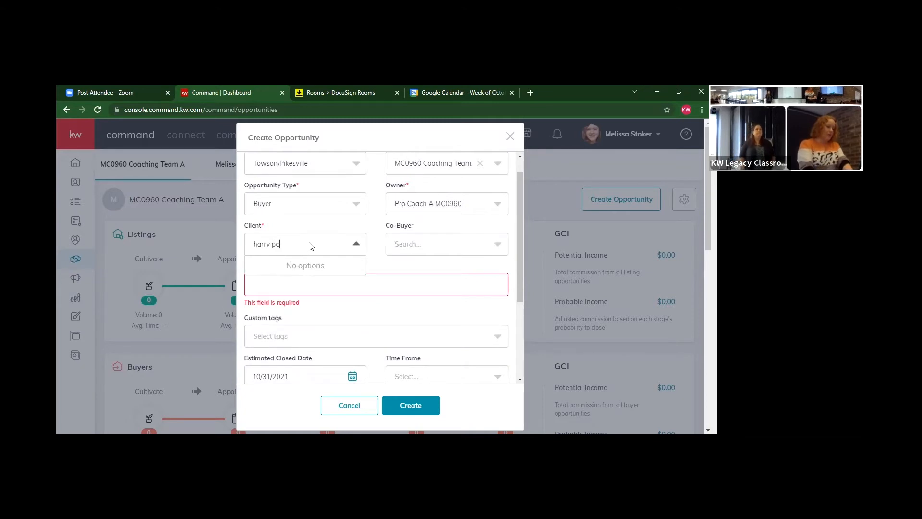
key(BackSpace)
key(BackSpace)
key(BackSpace)
key(BackSpace)
key(BackSpace)
key(BackSpace)
key(BackSpace)
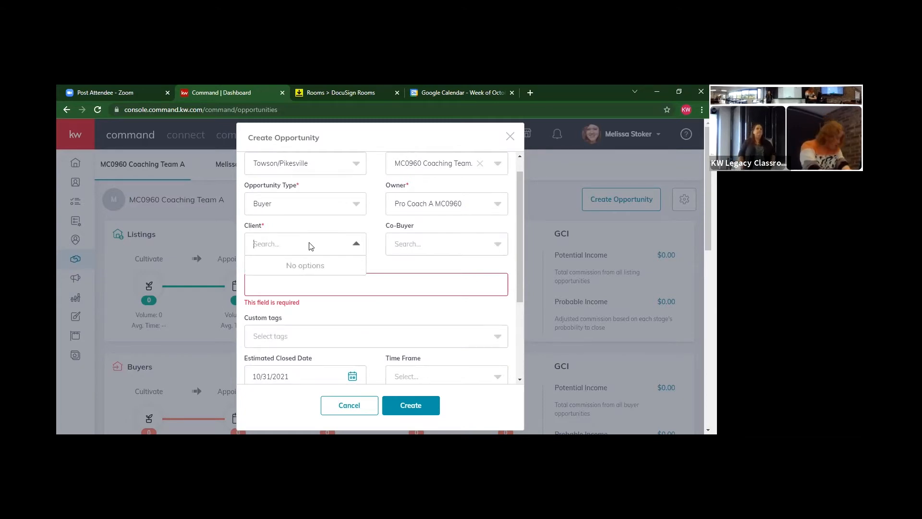
text(harry)
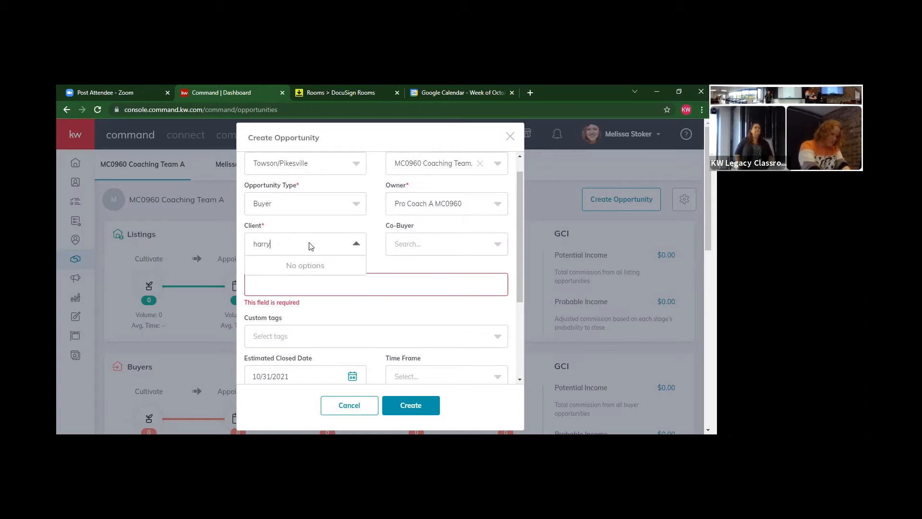
key(BackSpace)
key(BackSpace)
key(BackSpace)
key(BackSpace)
click(311, 213)
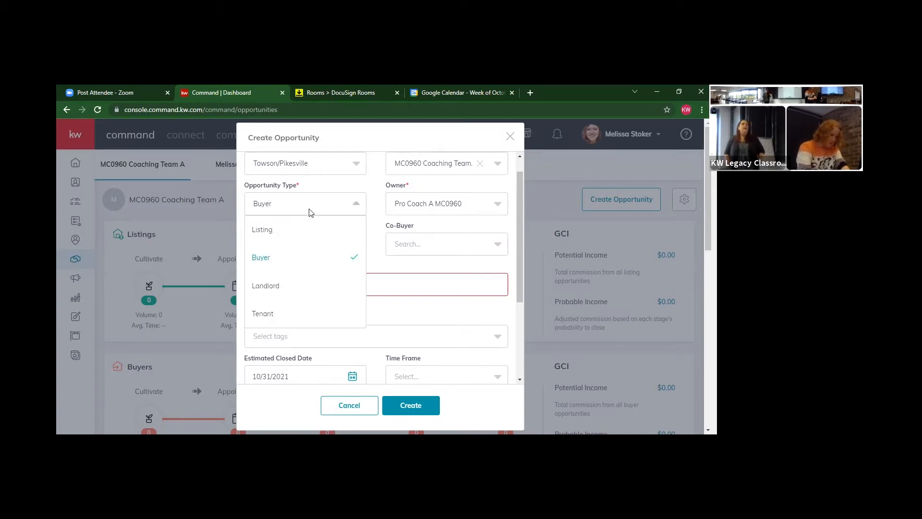
click(370, 201)
click(309, 247)
text(harry poter)
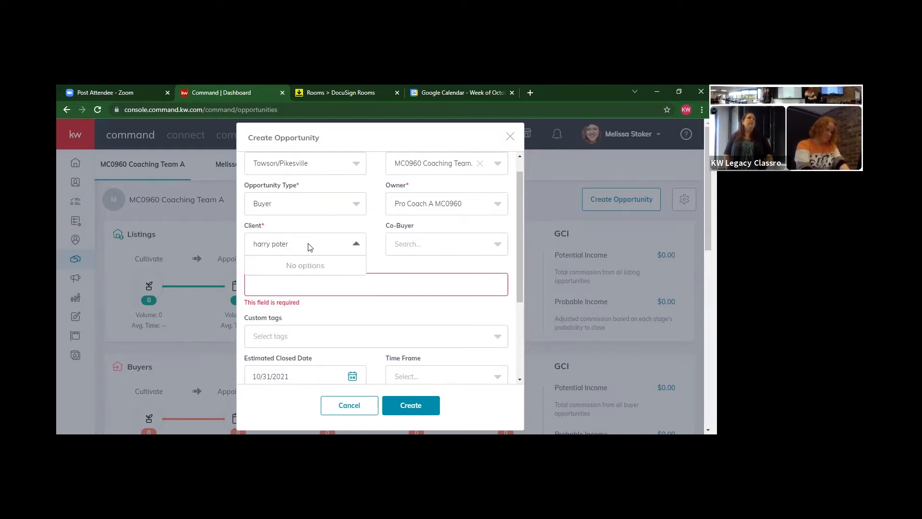
key(BackSpace)
key(BackSpace)
text(ter)
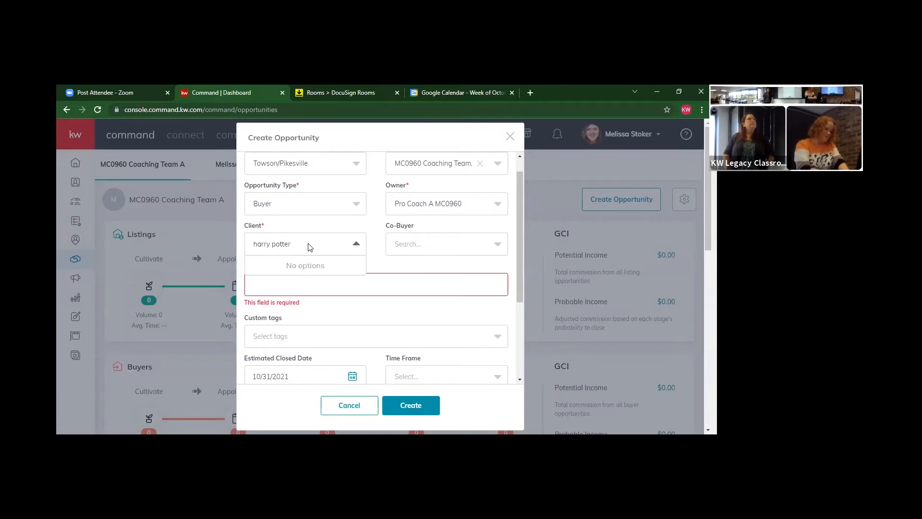
click(348, 245)
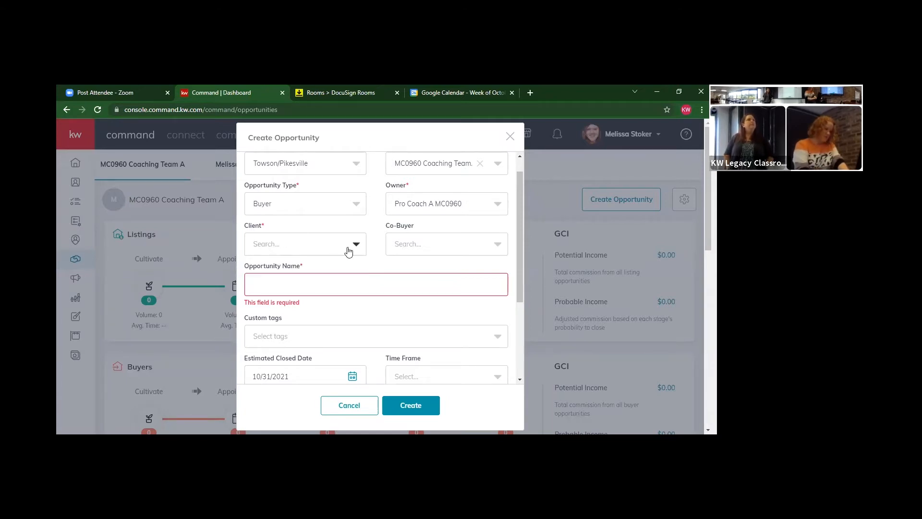
click(301, 210)
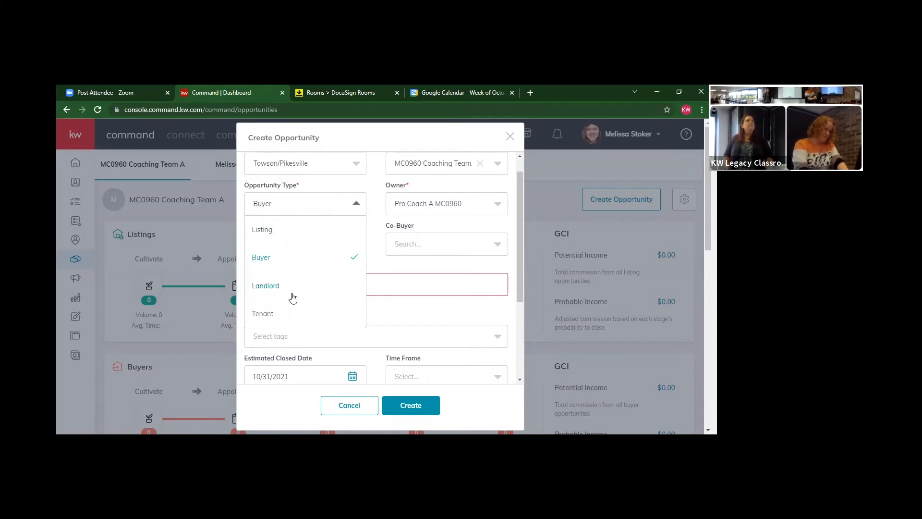
click(297, 235)
click(289, 247)
text(harry potter)
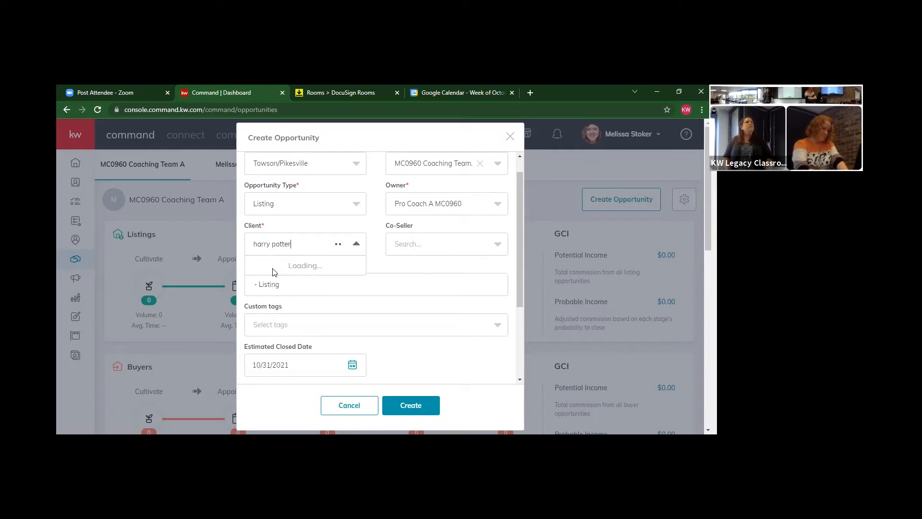
click(311, 245)
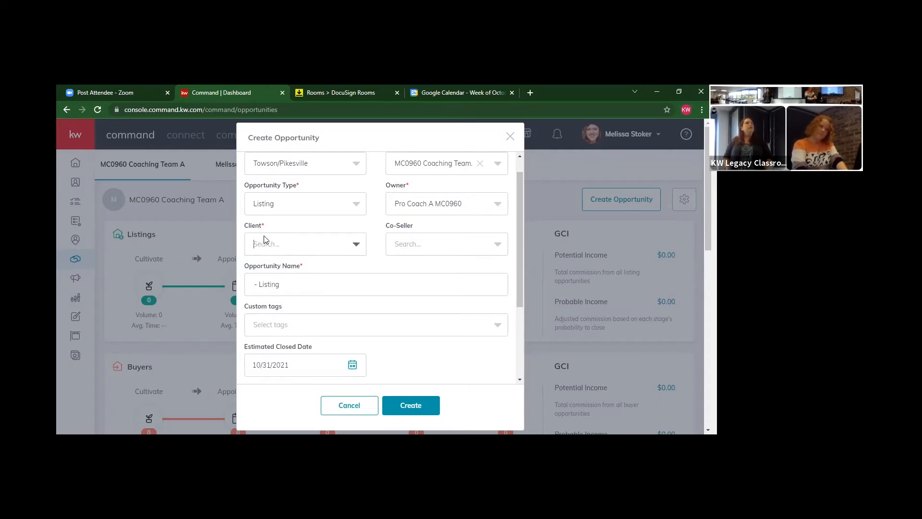
click(271, 206)
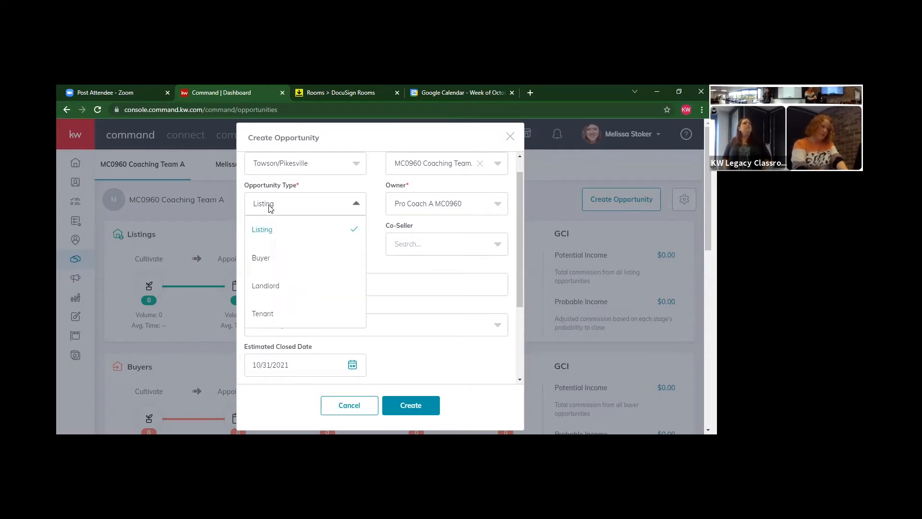
click(280, 251)
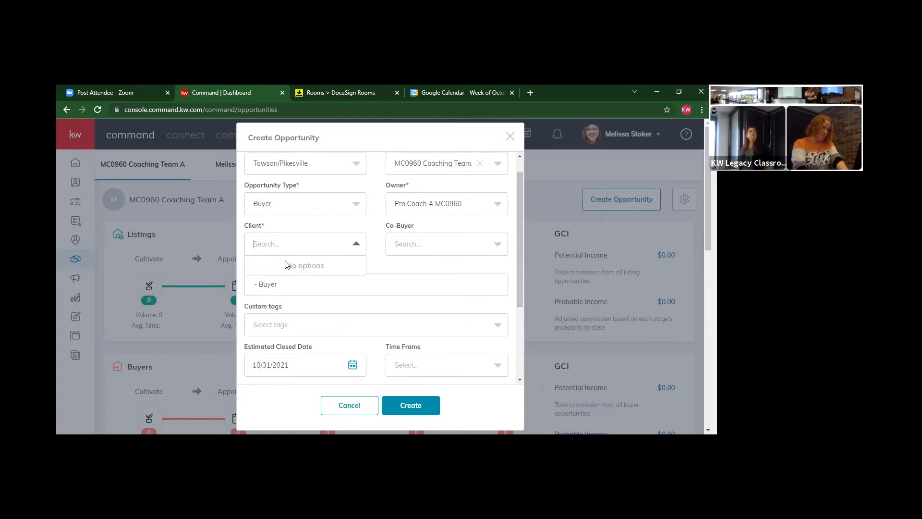
click(312, 206)
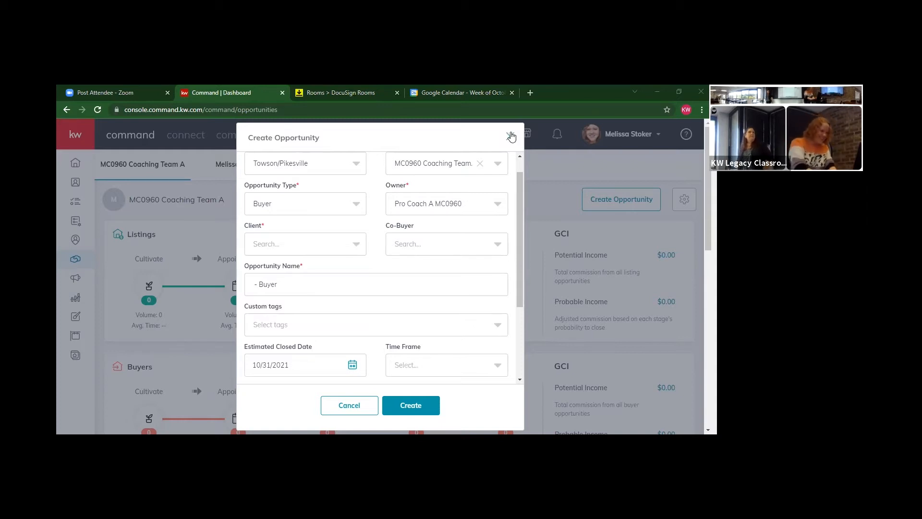
click(60, 182)
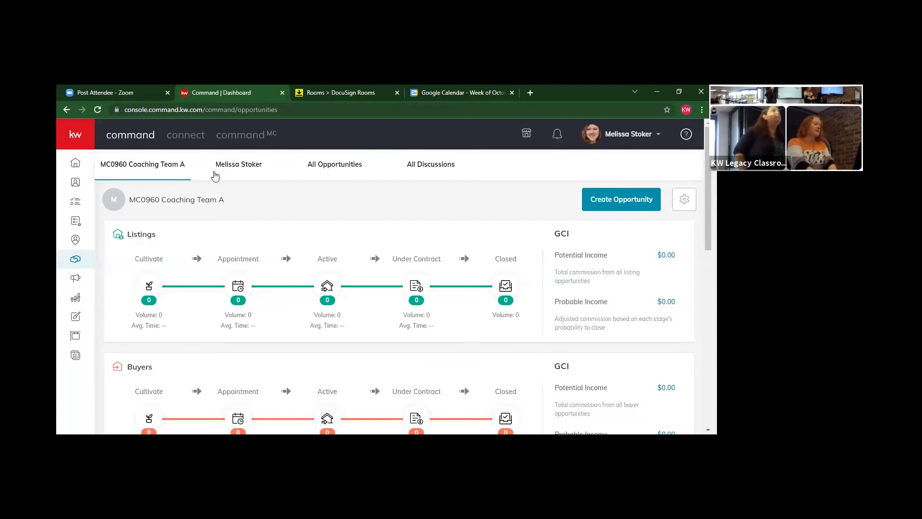
From the agent's personal opportunities view, start a fresh opportunity form with no team
click(257, 171)
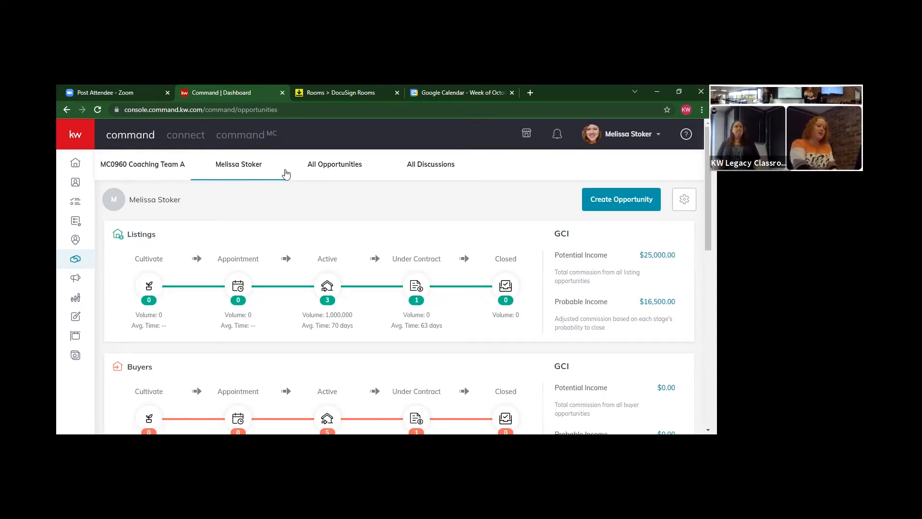
click(609, 200)
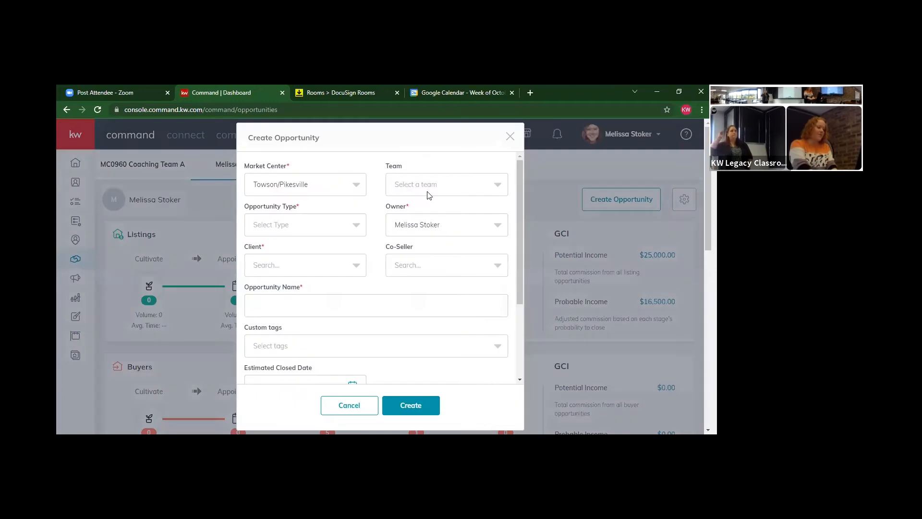
click(428, 193)
click(415, 160)
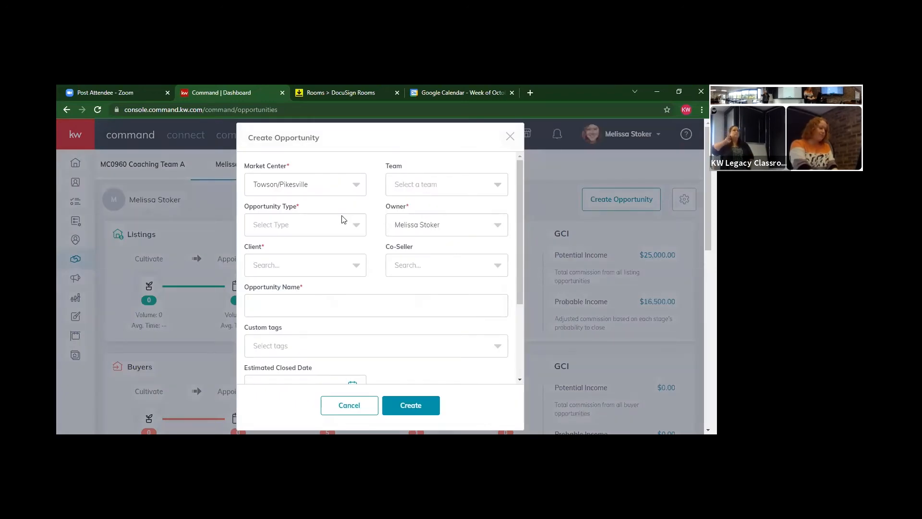
Make it a Buyer opportunity and pick the new contact as the client
click(336, 225)
click(277, 284)
click(284, 266)
text(harry potter)
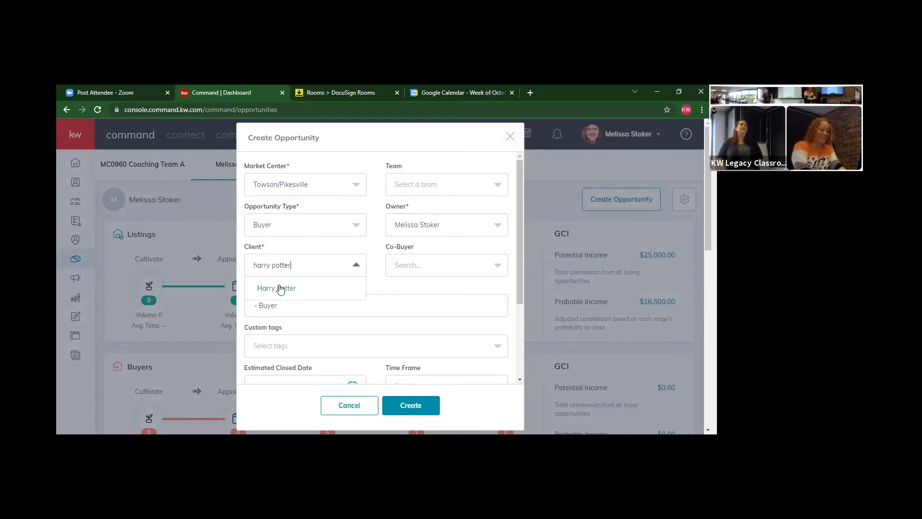
click(280, 288)
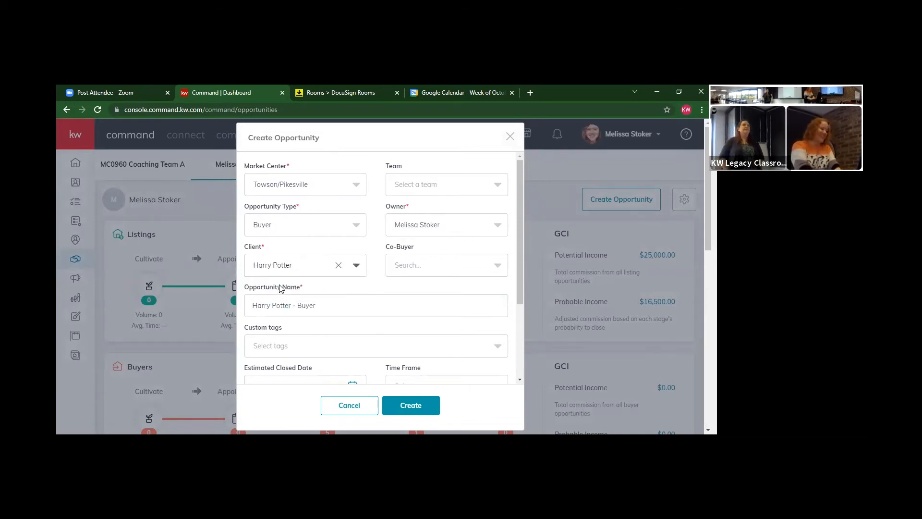
Set closing date 10/31/2021, commission rate 2.5, phase Active and stage Showing
drag(521, 207, 520, 255)
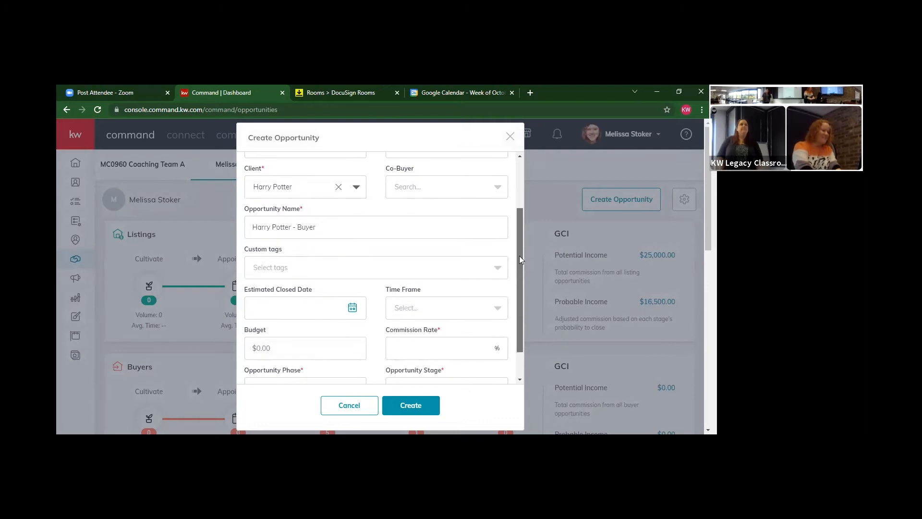
click(299, 307)
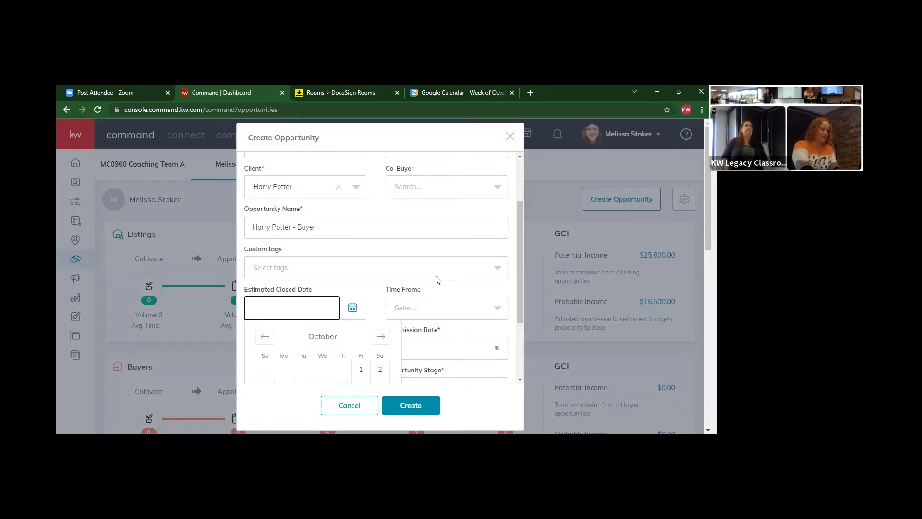
drag(519, 207, 514, 250)
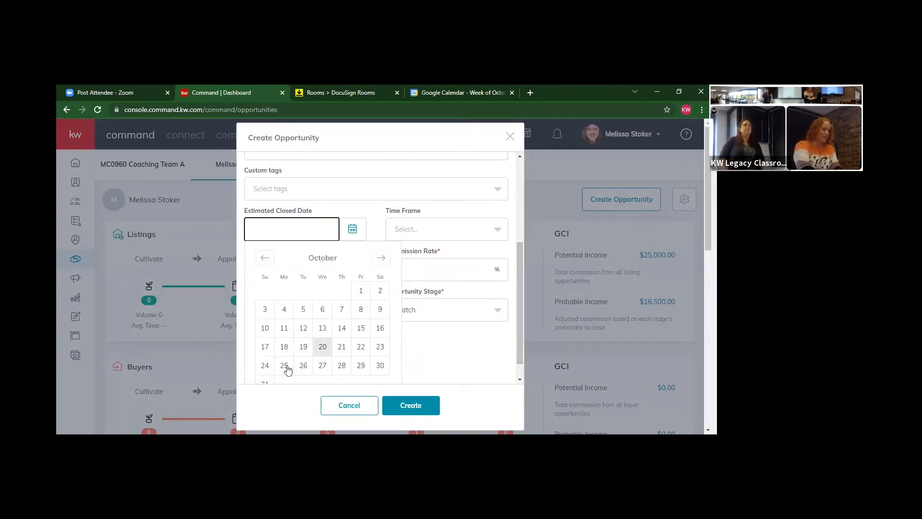
click(266, 383)
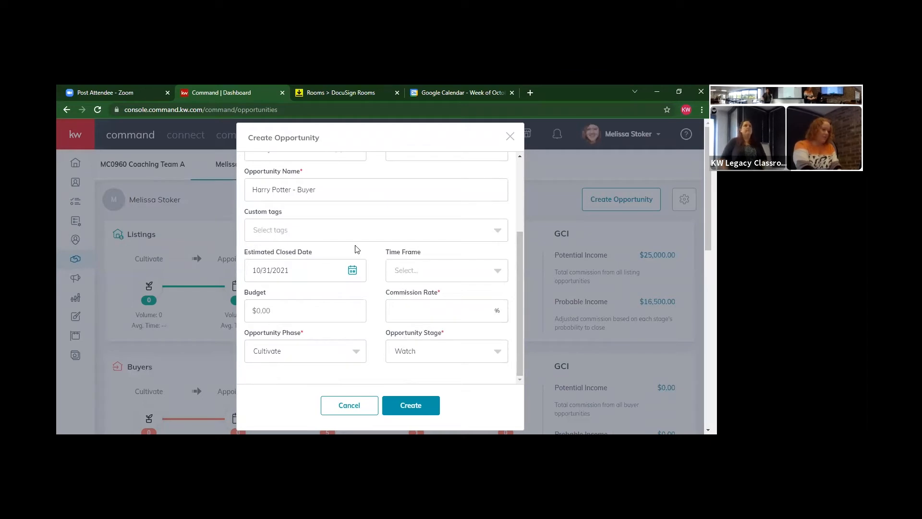
click(448, 308)
text(2.5)
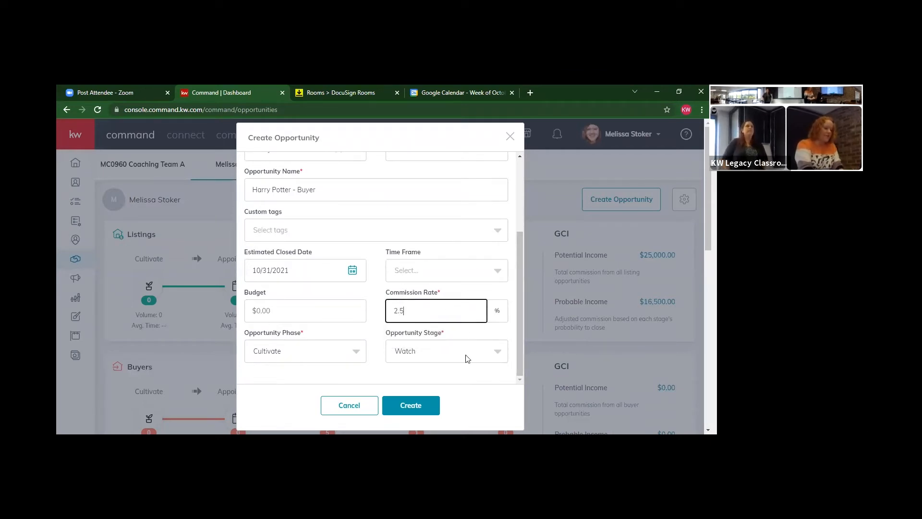
click(331, 350)
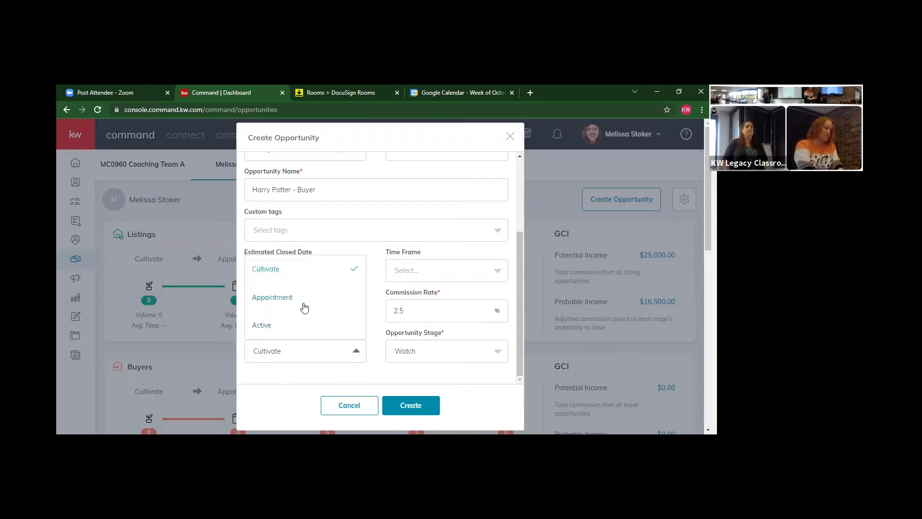
click(295, 325)
click(412, 361)
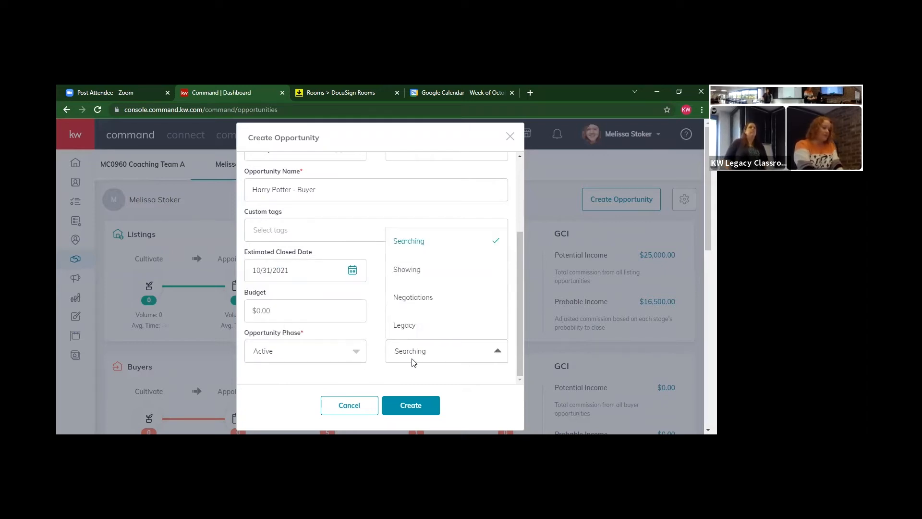
click(435, 279)
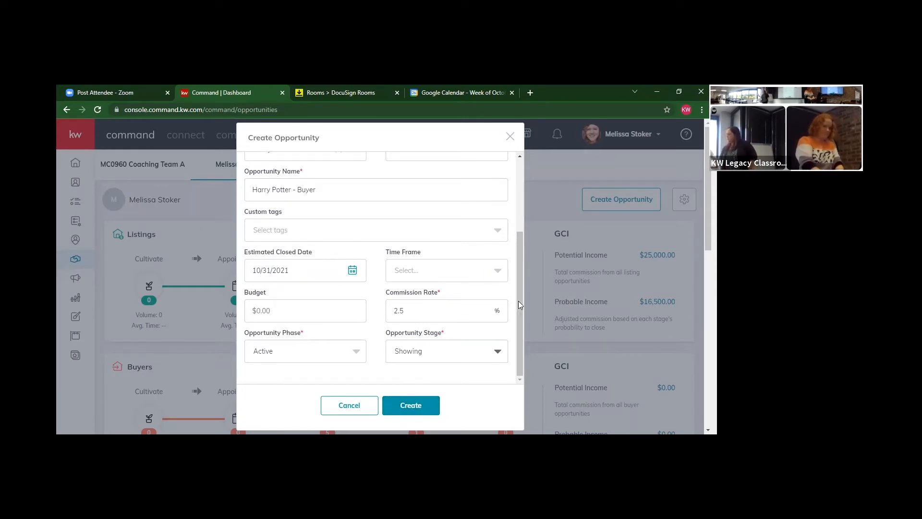
drag(519, 301, 518, 258)
Replace the word 'Buyer' in the opportunity name with the property's street address
double_click(324, 259)
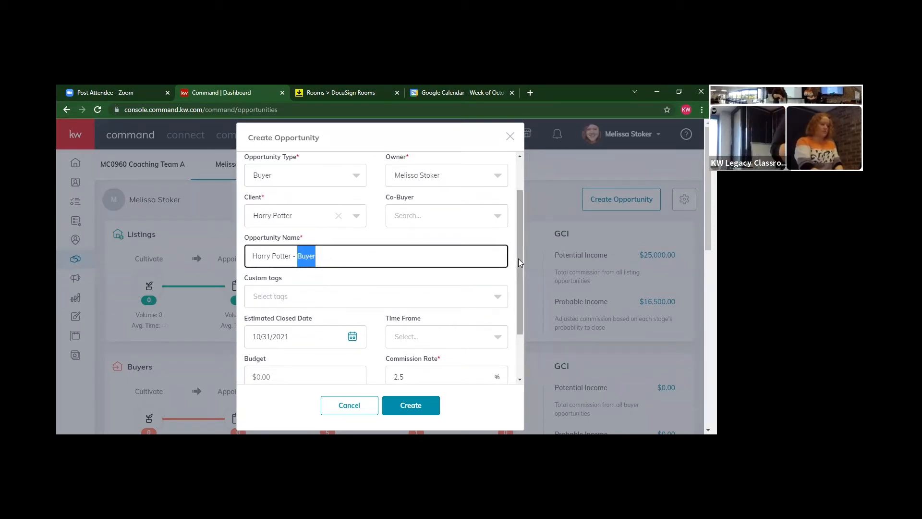
drag(518, 259, 520, 208)
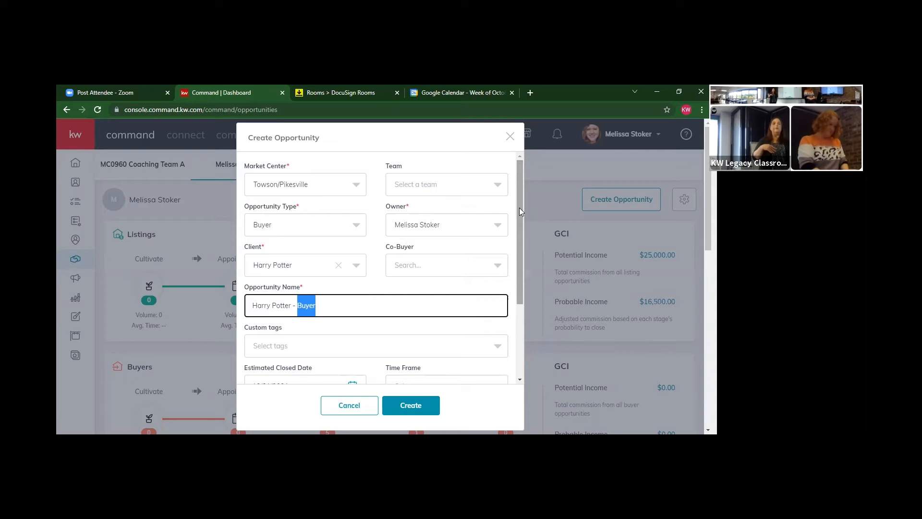
key(BackSpace)
text(4 Prives)
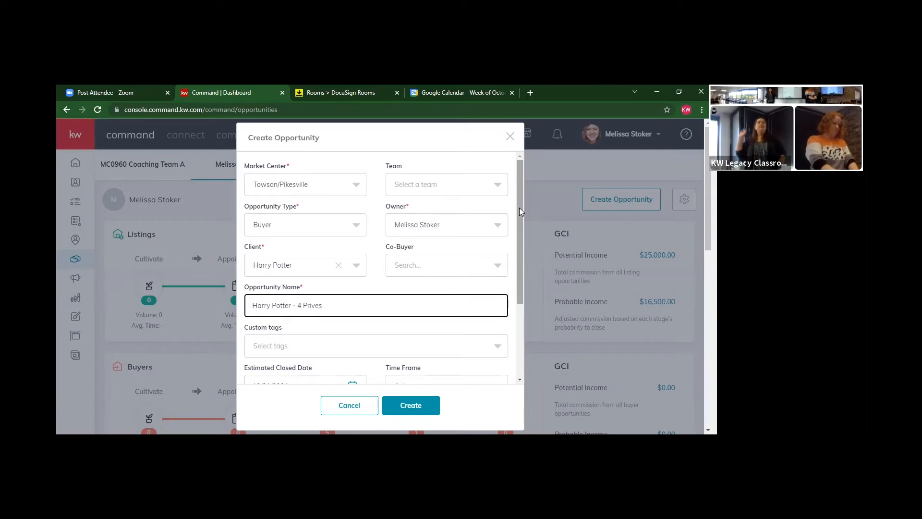
key(BackSpace)
text(t Drive)
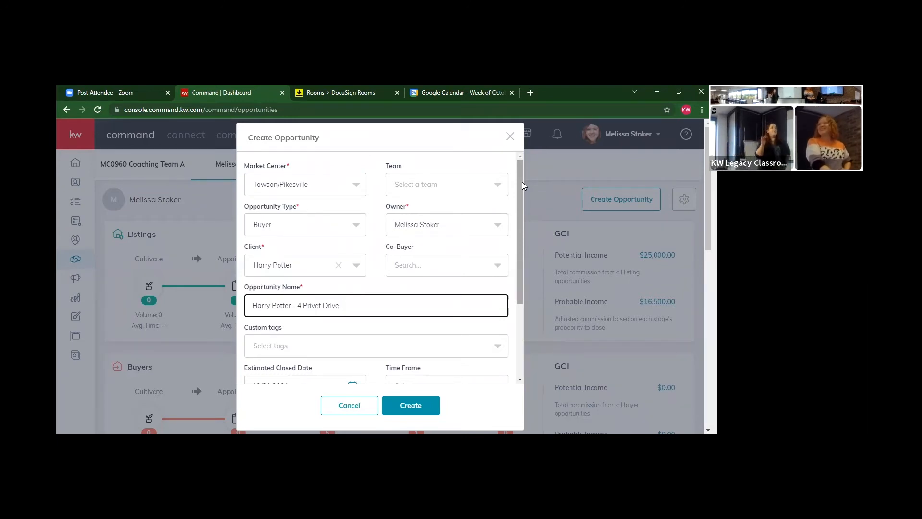
drag(523, 182, 516, 213)
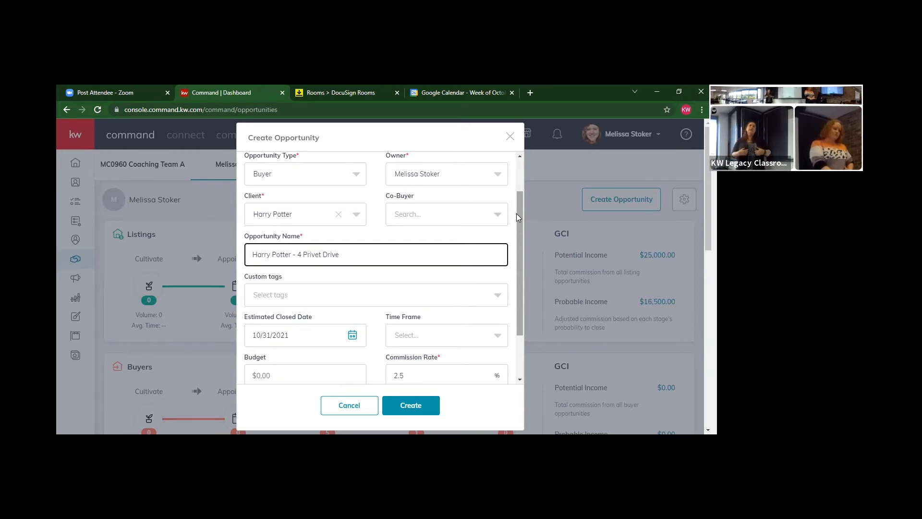
drag(517, 213, 514, 261)
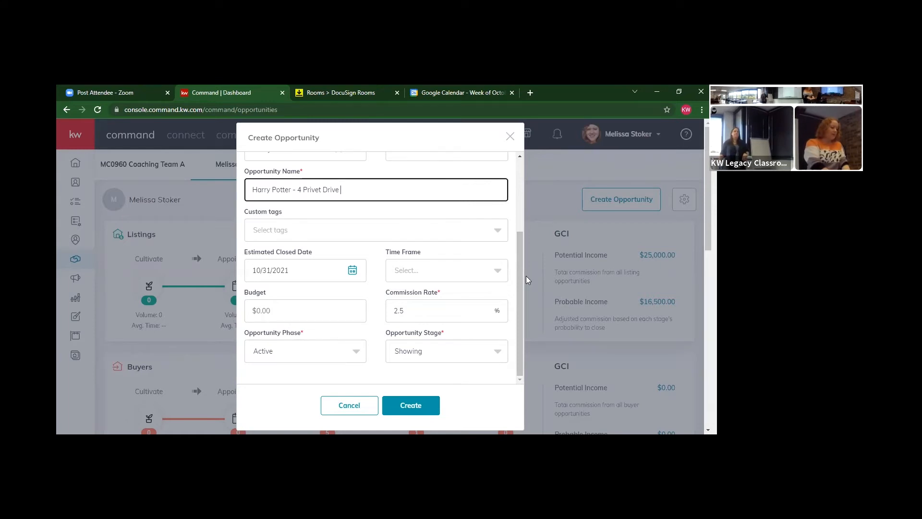
Create the buyer opportunity, then view the DocuSign Rooms list of active rooms
click(416, 402)
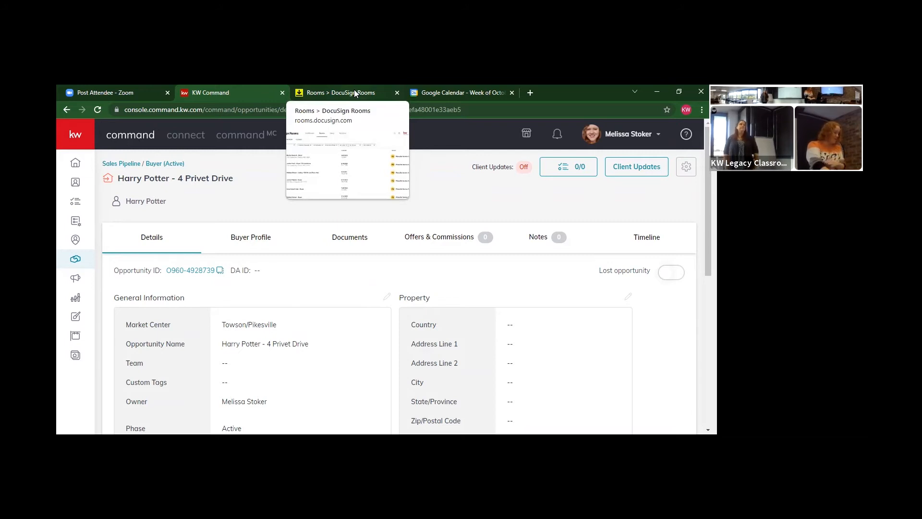
click(329, 86)
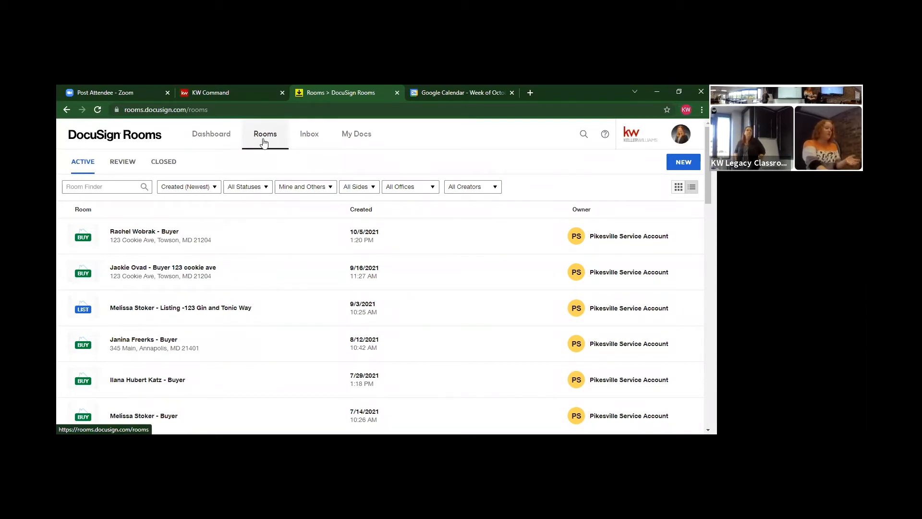
Return to KW Command's details page for the new Active Towson/Pikesville buyer opportunity
click(244, 87)
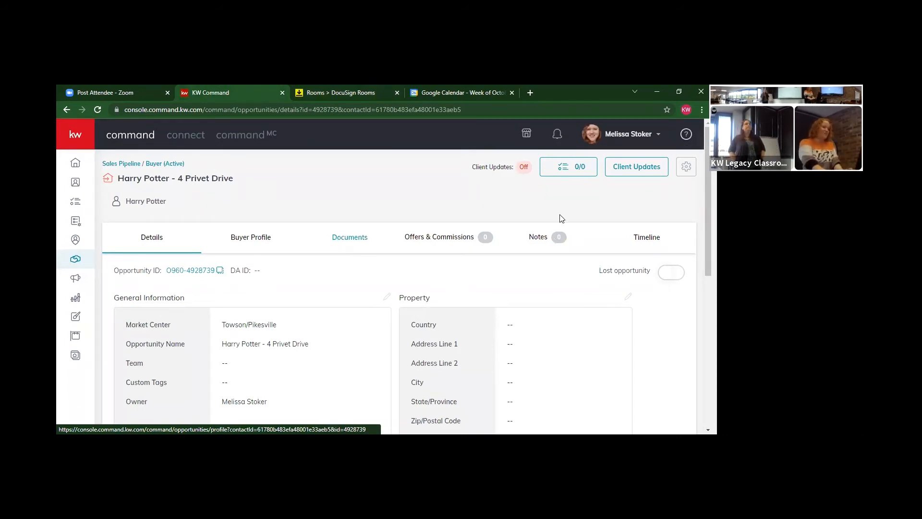
Start a transaction from the opportunity's Documents checklist (0 of 7 uploaded) and switch to DocuSign Rooms
click(354, 246)
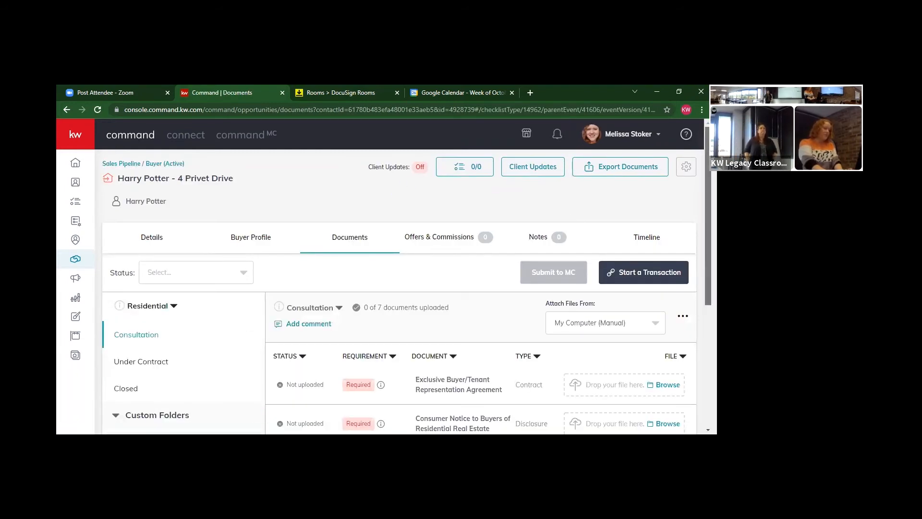
scroll(569, 219, down, 3)
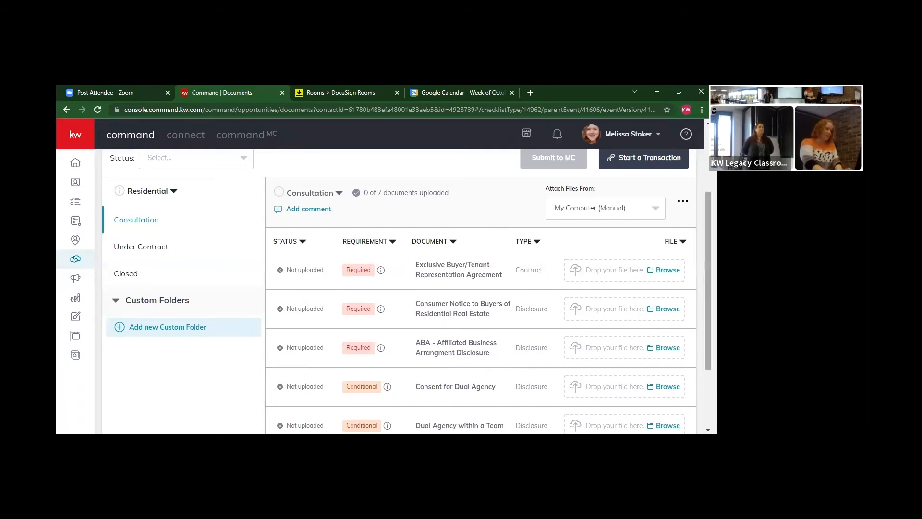
scroll(708, 281, up, 2)
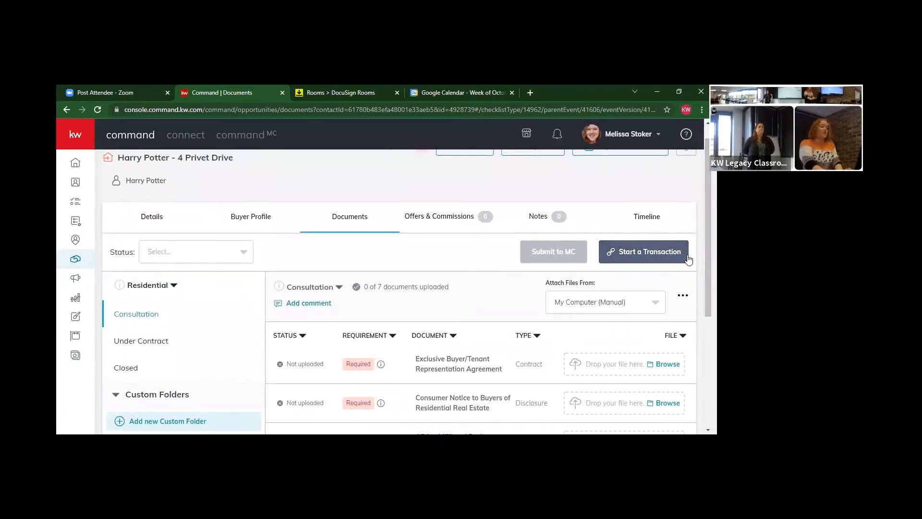
click(653, 260)
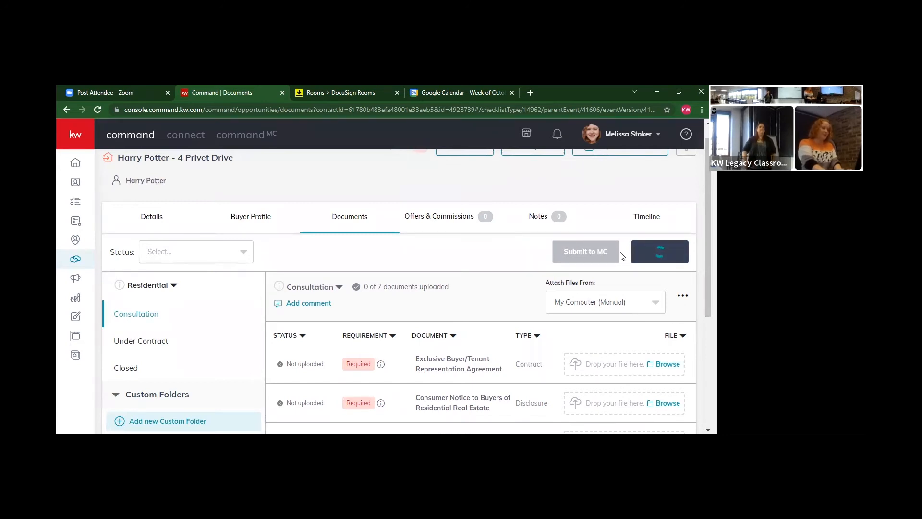
click(338, 88)
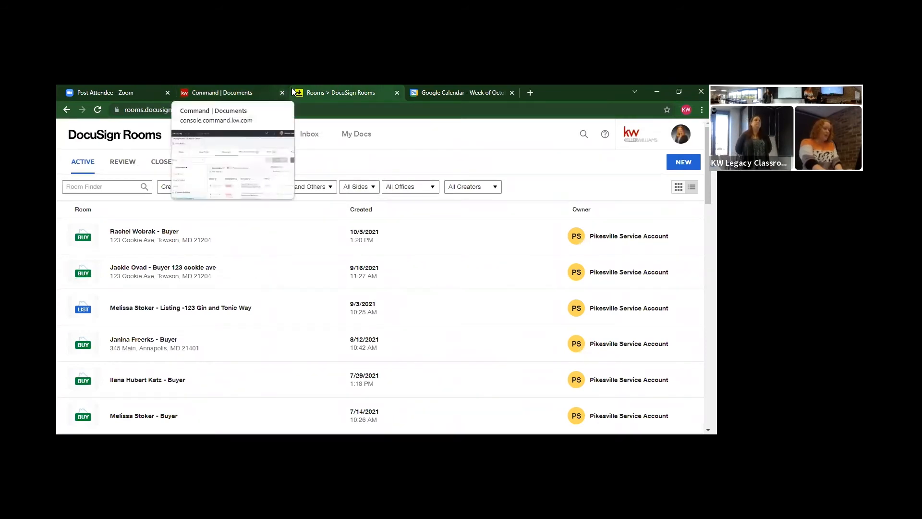
Open the newest buyer room (Buy Side, closing 11/30/2021) from the Active rooms list
click(154, 236)
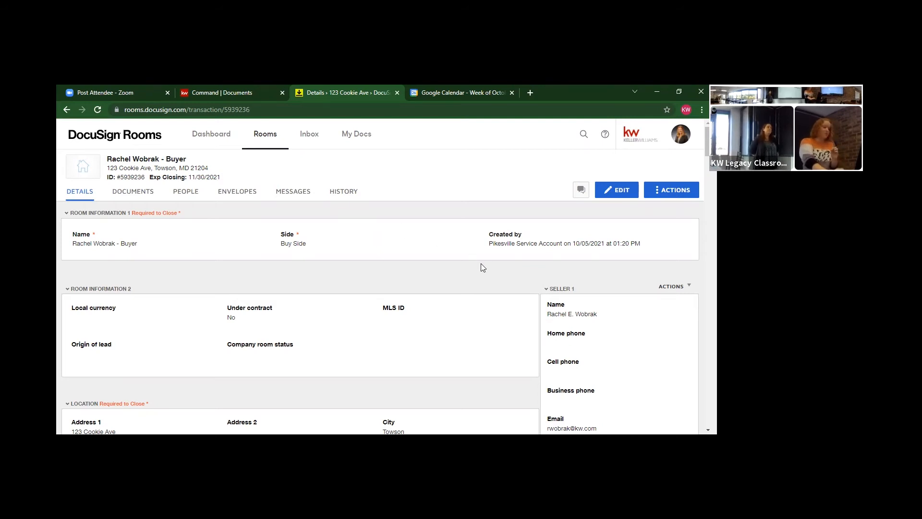
Change the room's street address to 4 Privet Drive, clear the MLS ID, and save
click(613, 199)
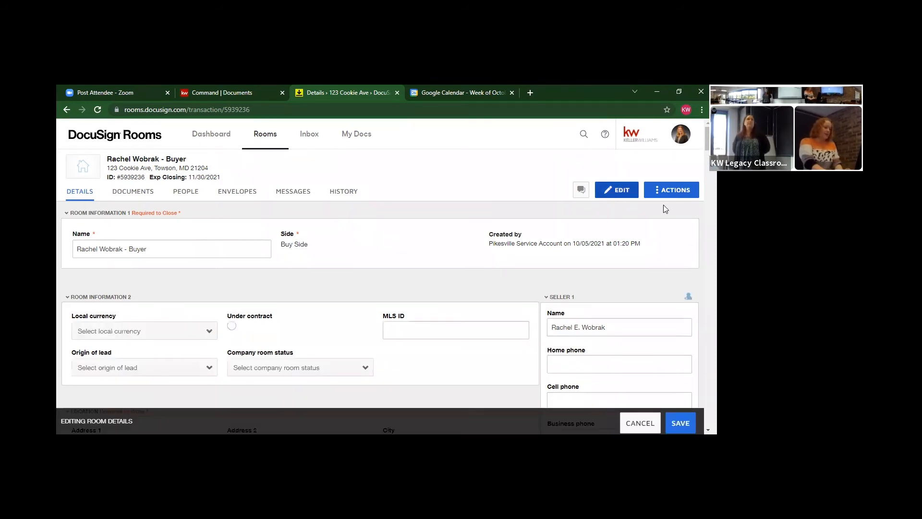
scroll(380, 276, down, 2)
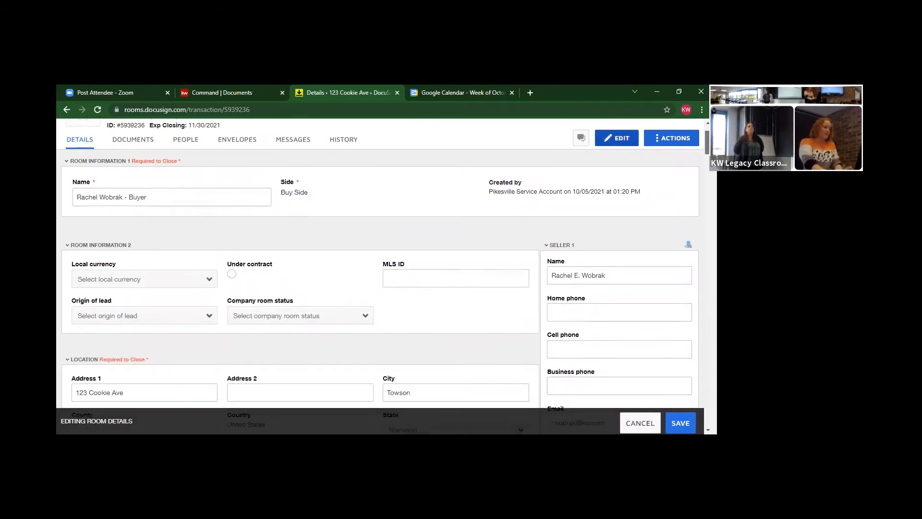
scroll(379, 276, down, 1)
scroll(379, 276, down, 3)
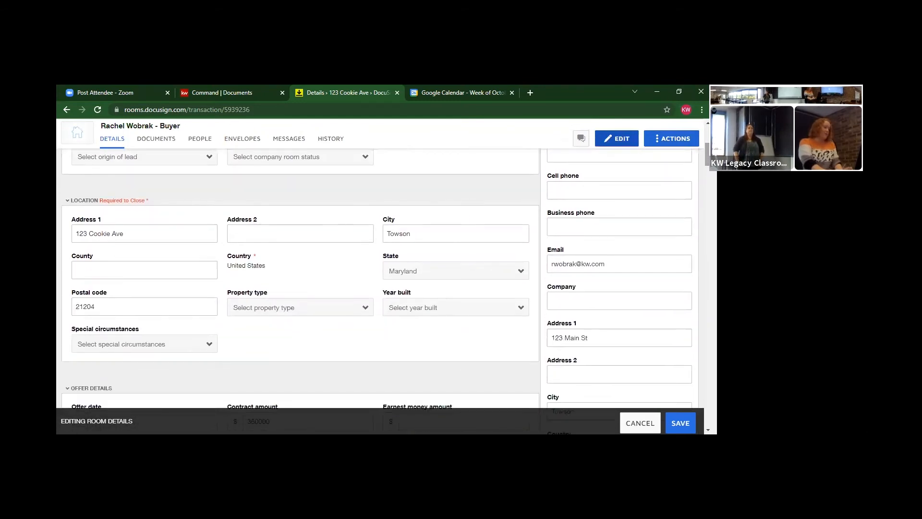
triple_click(168, 242)
text(4 Privet Drive)
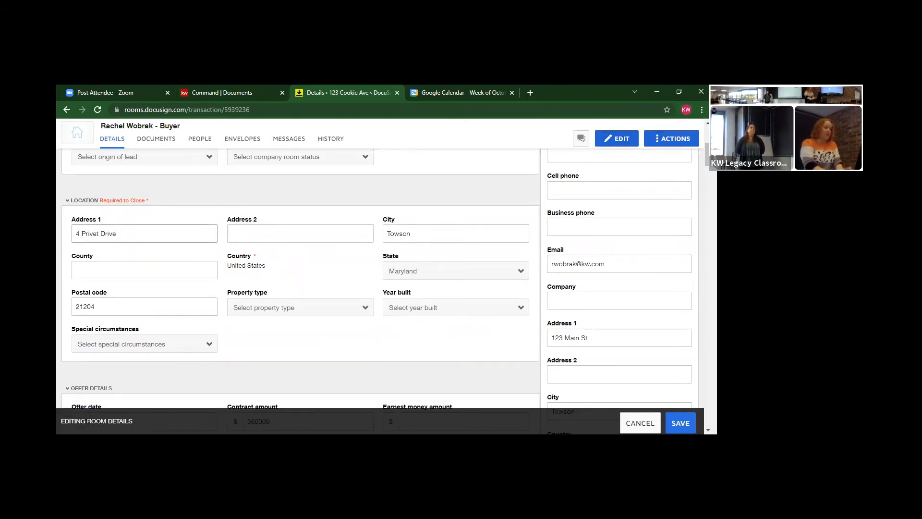
drag(707, 155, 706, 148)
drag(610, 202, 526, 204)
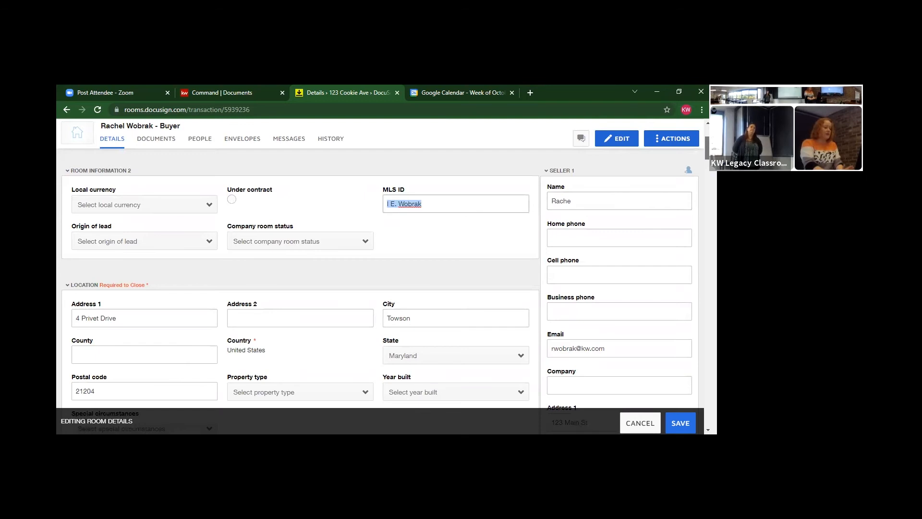
scroll(298, 288, down, 4)
scroll(298, 288, down, 12)
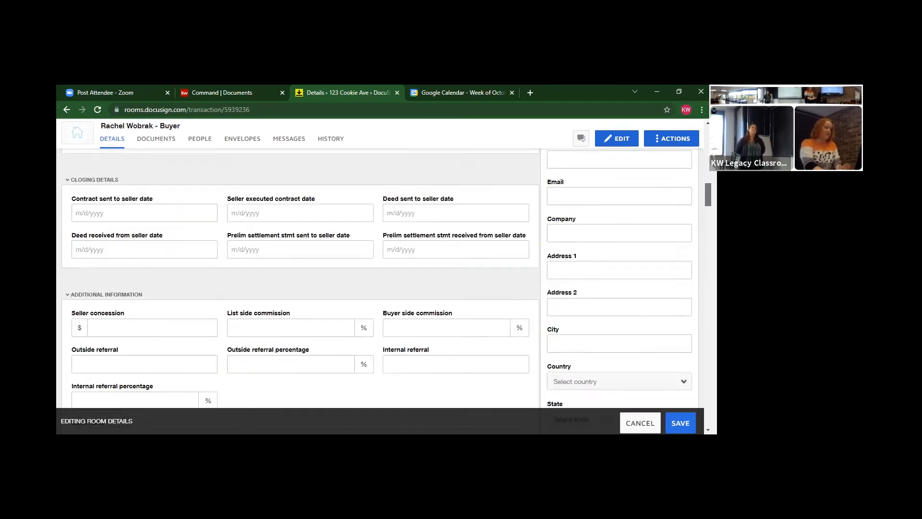
scroll(297, 288, up, 15)
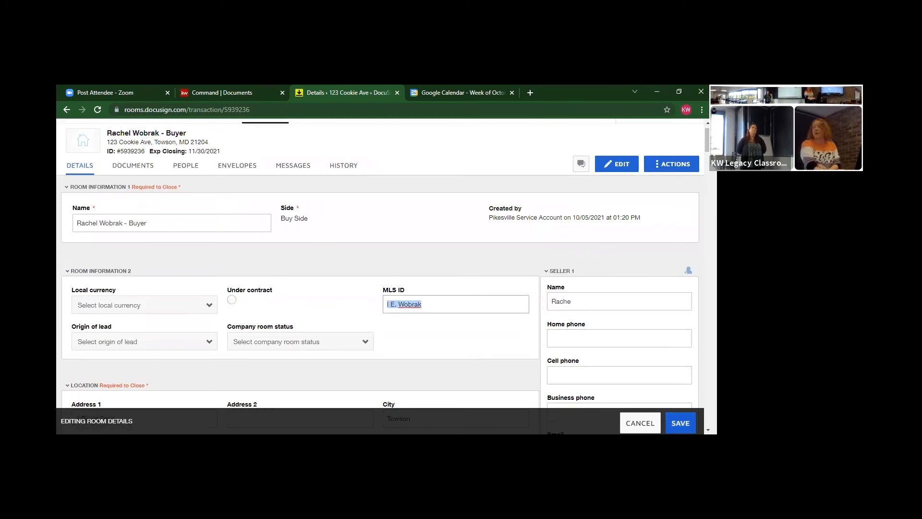
click(681, 423)
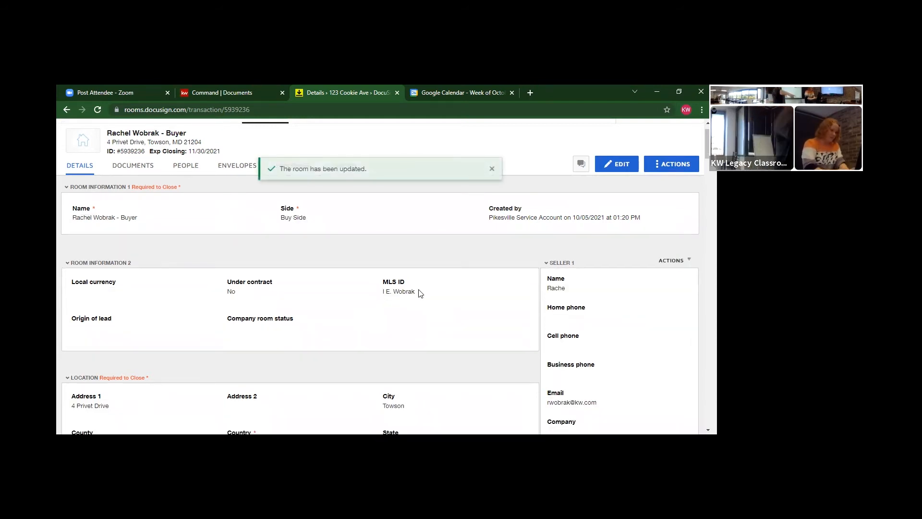
Complete the Seller 1 Name field with the seller's full name and save the room details again
click(635, 169)
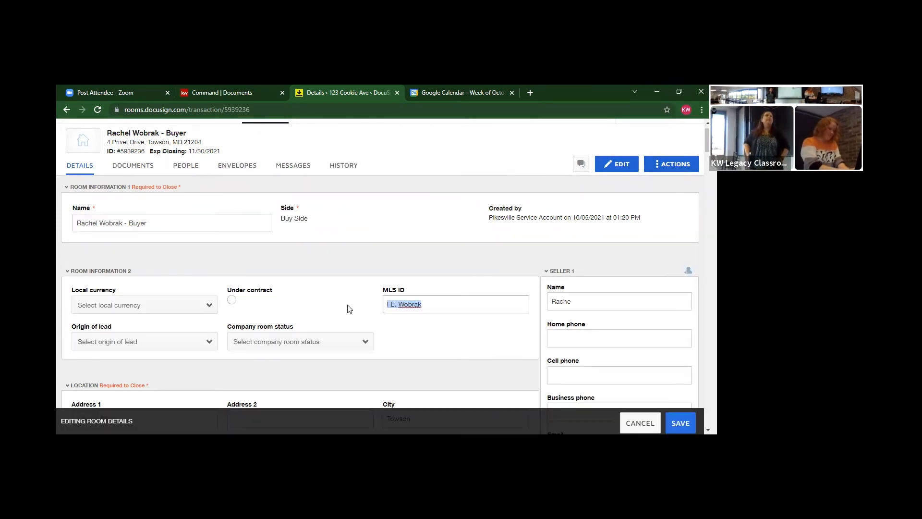
click(618, 296)
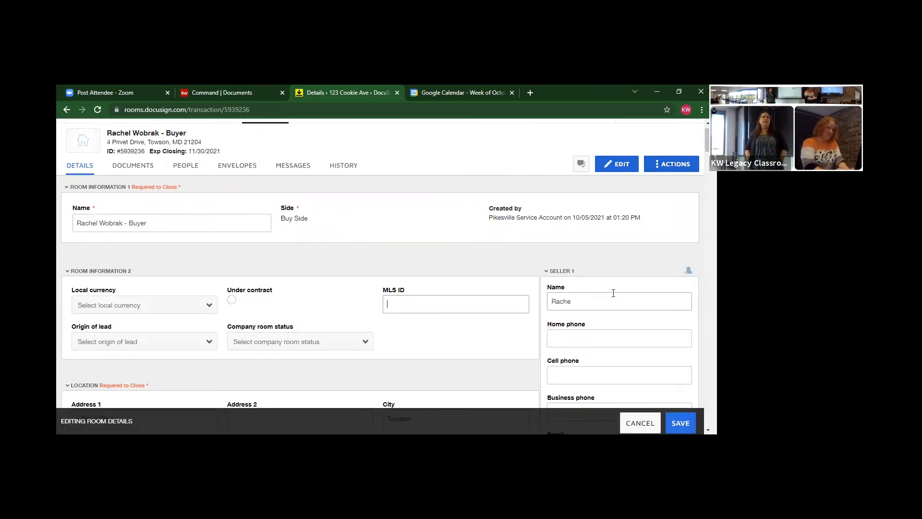
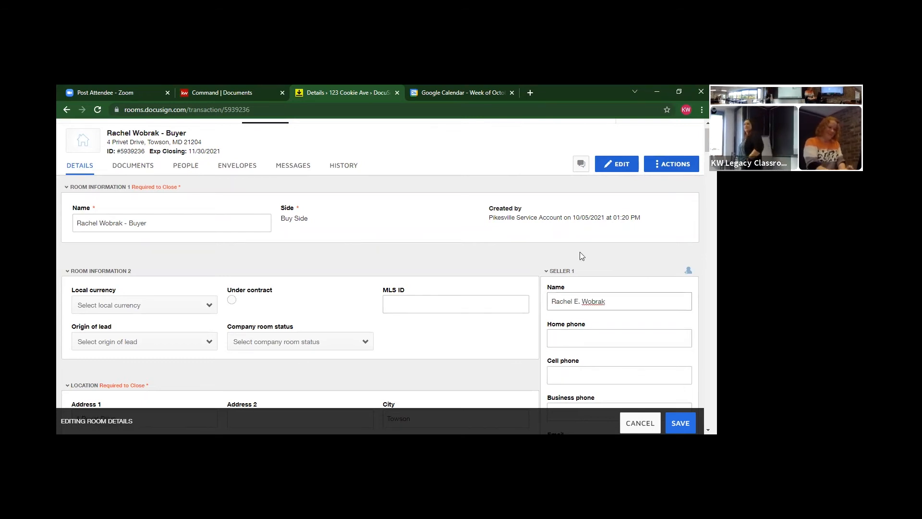
click(680, 423)
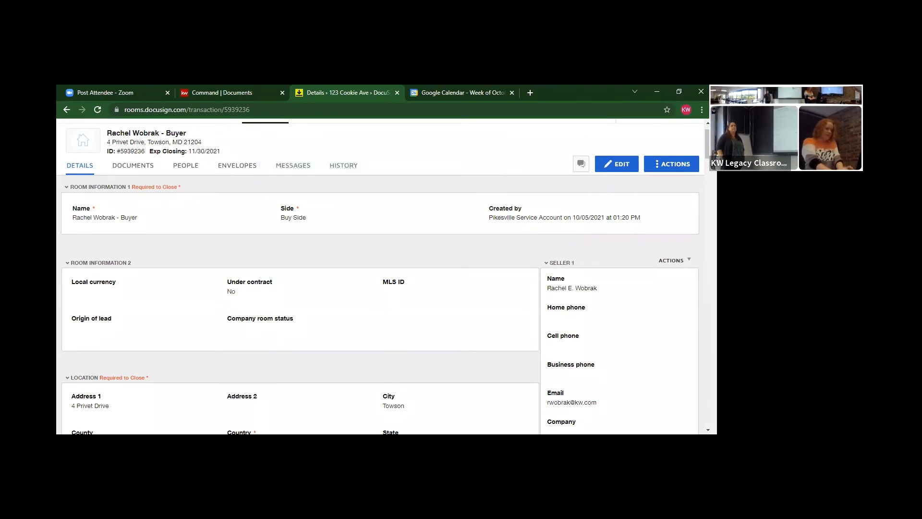
scroll(377, 276, up, 1)
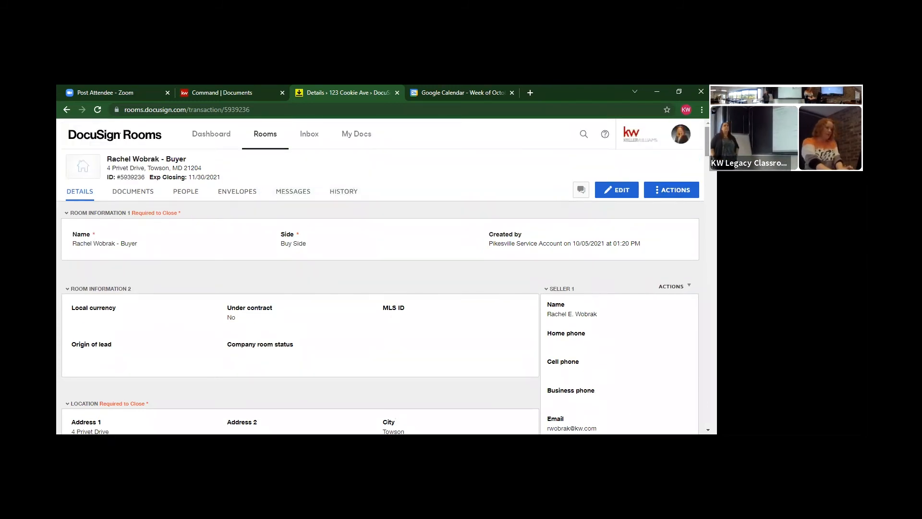
click(146, 199)
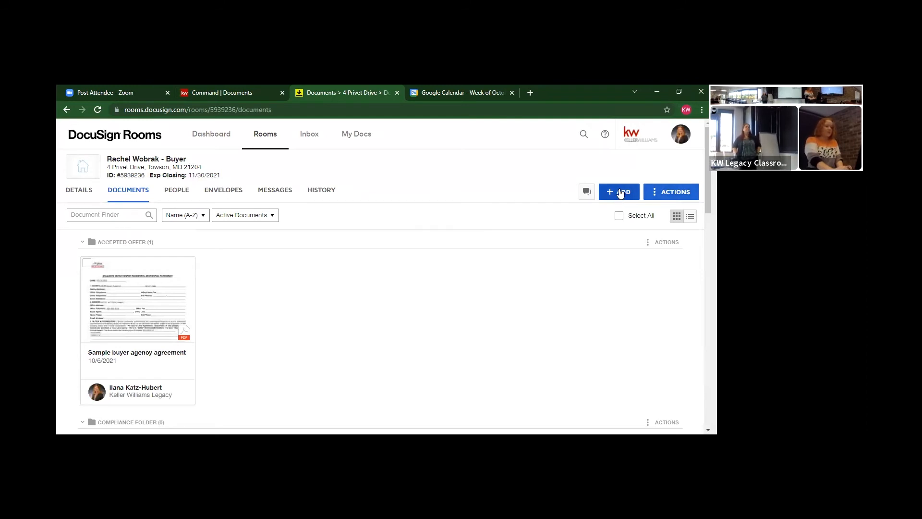
Bring up the + Add source menu listing Computer, DocuSign Forms, zipForm, Box, Dropbox and Google Drive
click(621, 192)
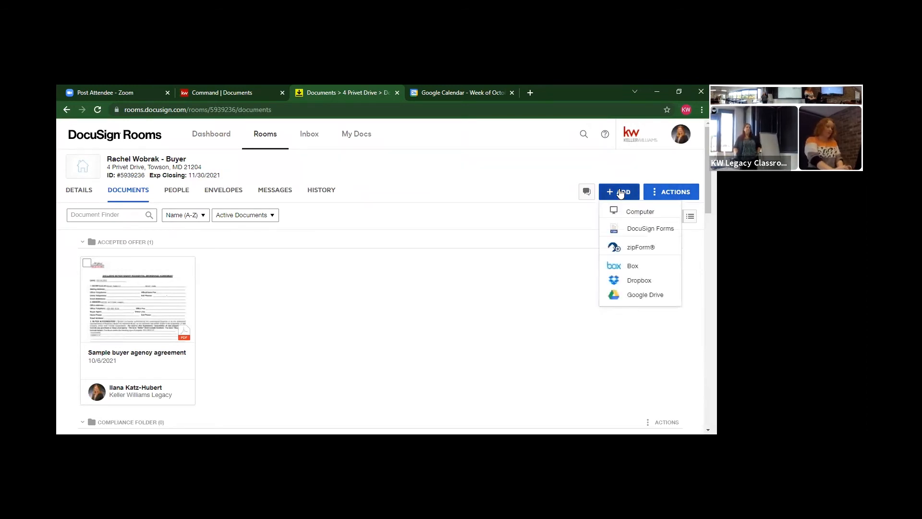
Add Frederick County General Disclosures, City of Frederick Disclosure Statement and Harford Co Notices Addendum from DocuSign Forms
click(651, 230)
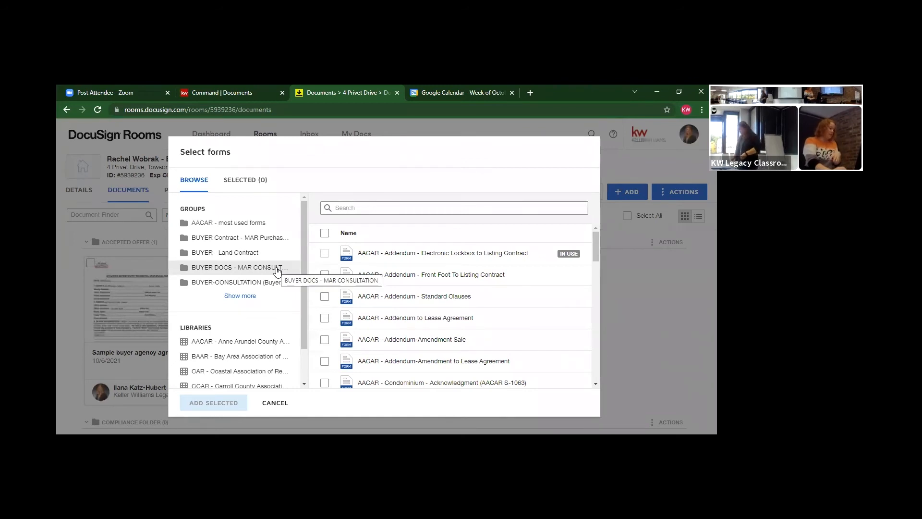
click(244, 296)
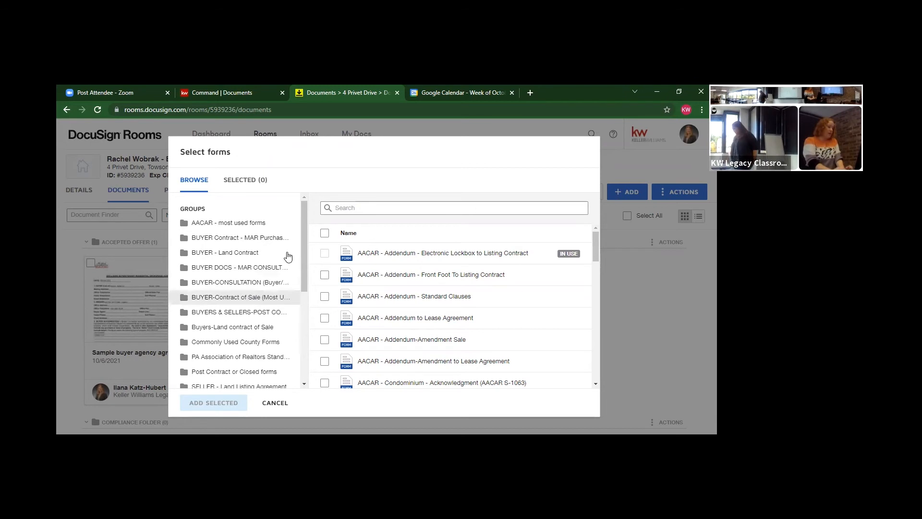
click(229, 341)
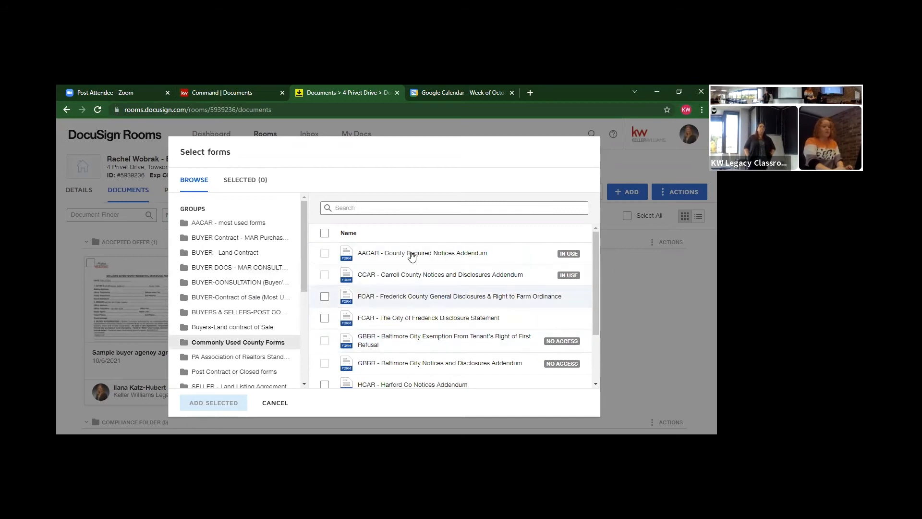
click(324, 296)
click(324, 319)
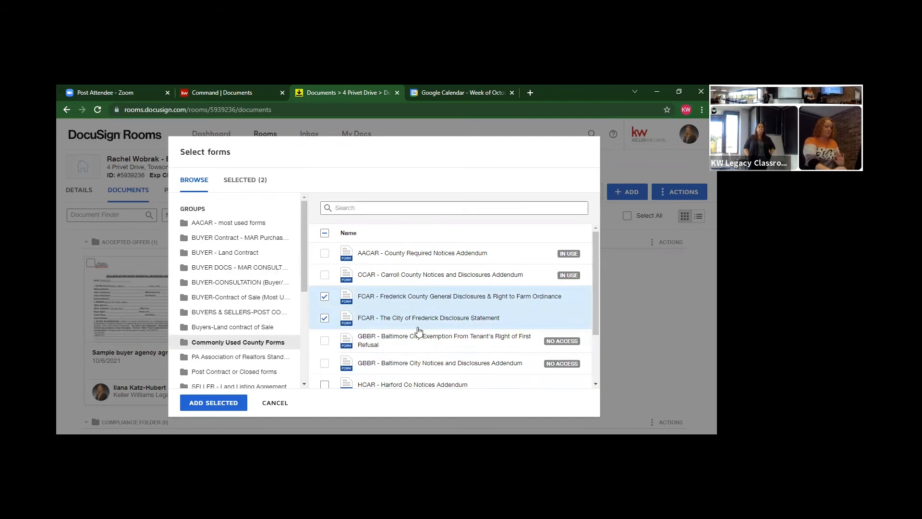
scroll(595, 258, down, 1)
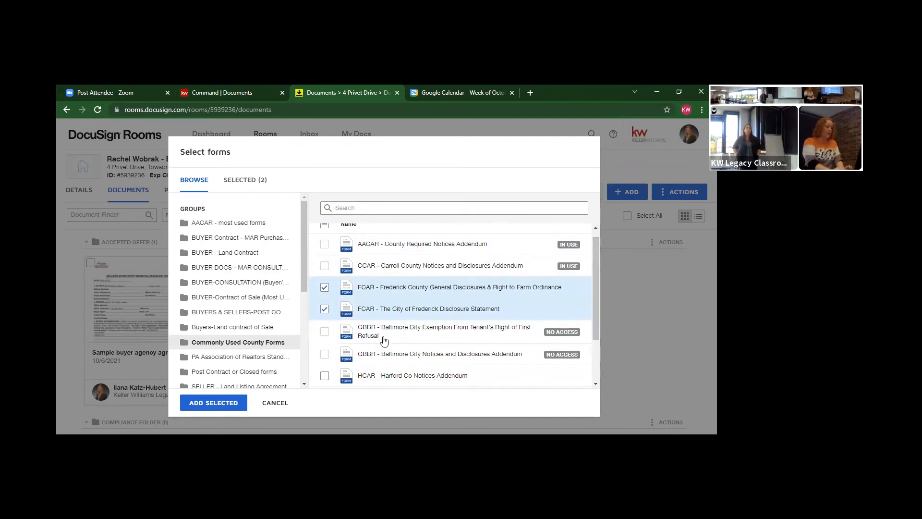
click(325, 376)
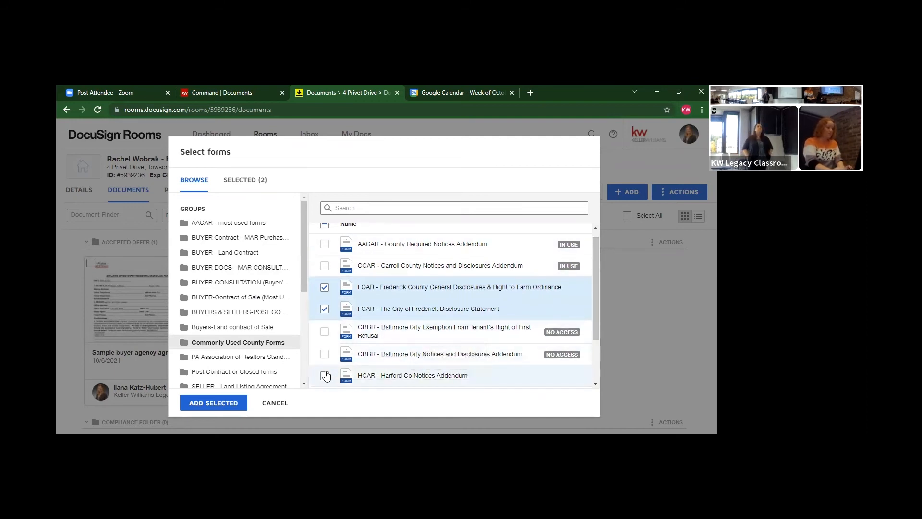
click(229, 404)
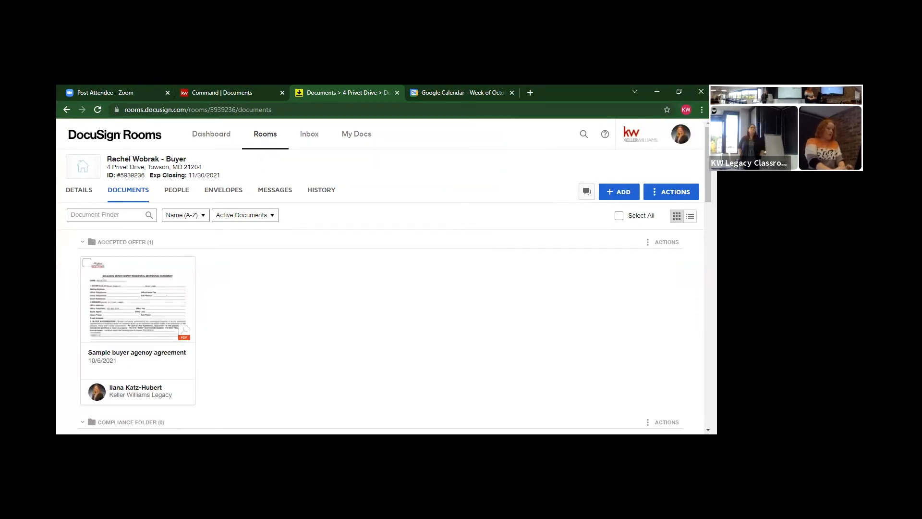
Select the Consumer Notice, Conventional Financing and Exclusive Buyer-Tenant room docs for a new envelope
scroll(230, 404, down, 2)
scroll(91, 394, down, 5)
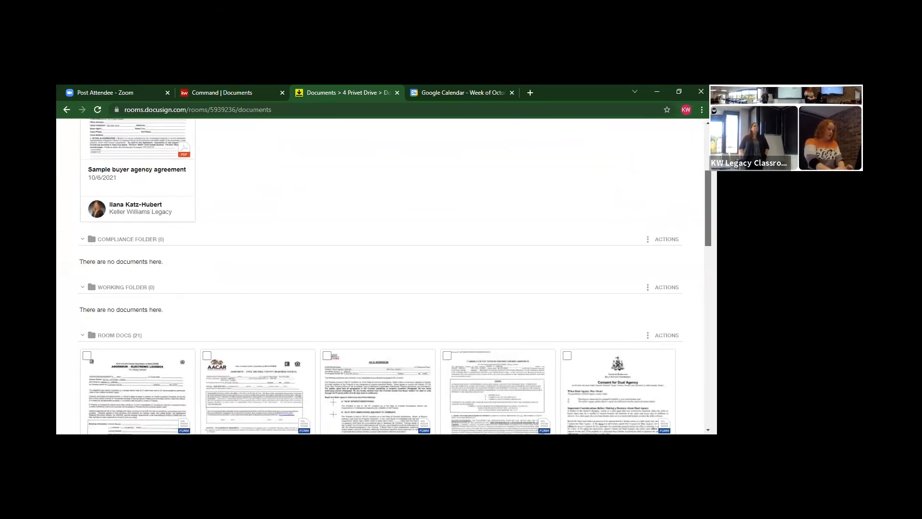
scroll(378, 307, up, 2)
scroll(378, 307, down, 4)
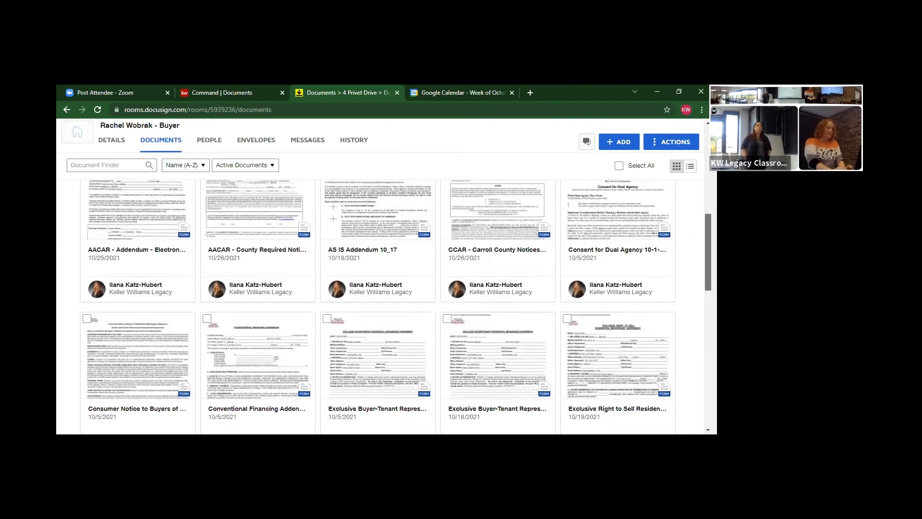
click(327, 319)
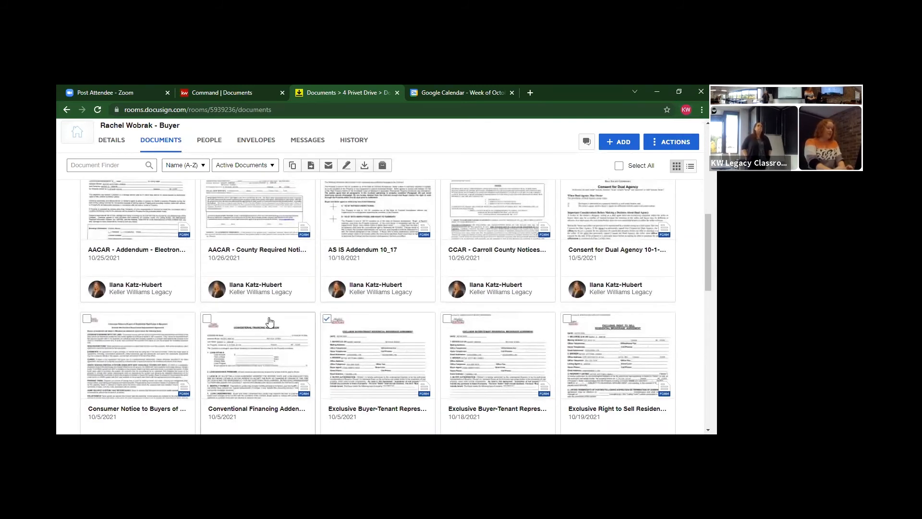
click(207, 319)
click(87, 318)
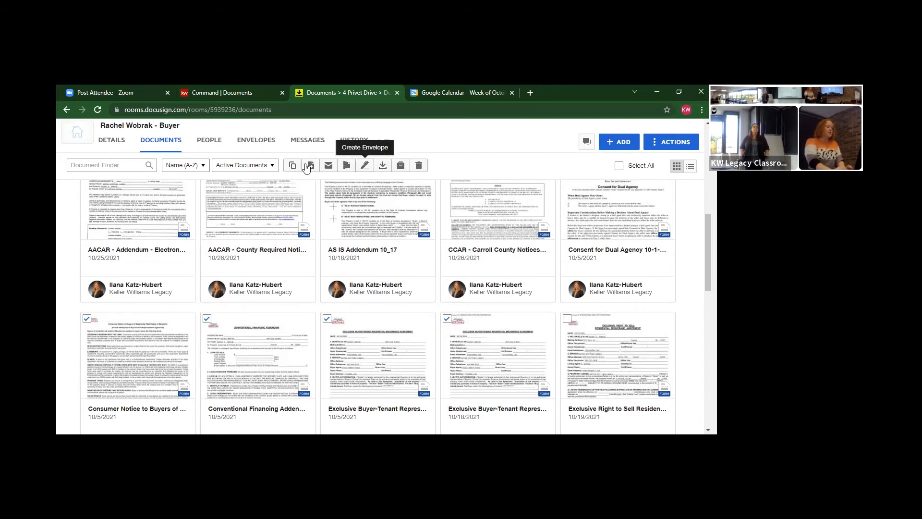
click(365, 166)
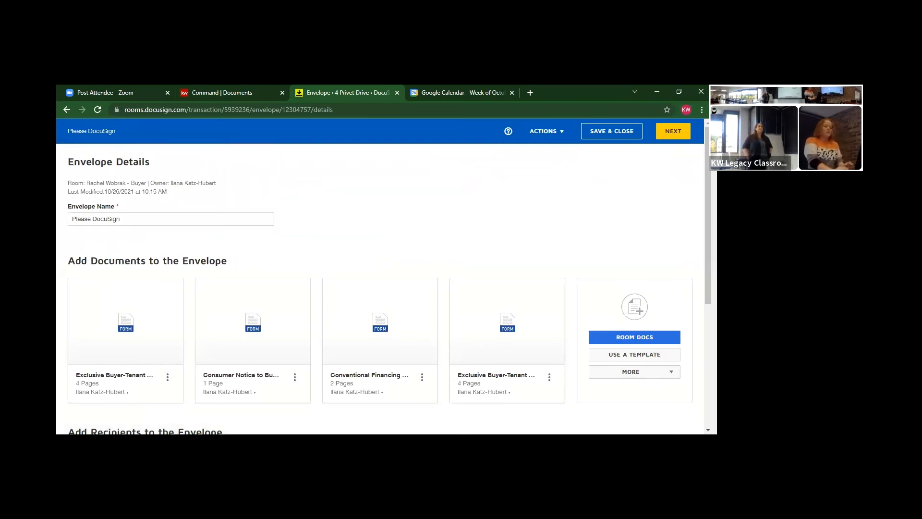
Reorder the envelope: Conventional Financing first, then Consumer Notice, then both Exclusive Buyer-Tenant forms
scroll(470, 188, down, 2)
scroll(380, 278, down, 1)
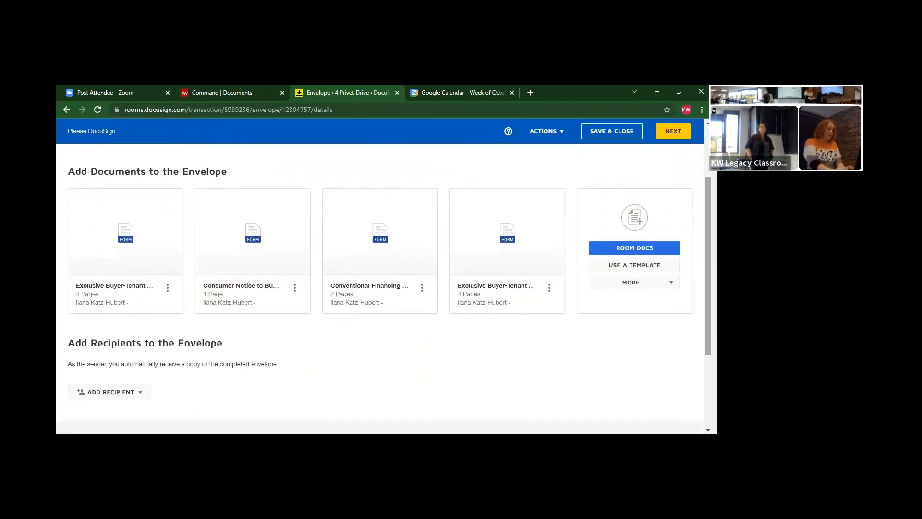
drag(379, 240, 94, 226)
drag(247, 243, 381, 260)
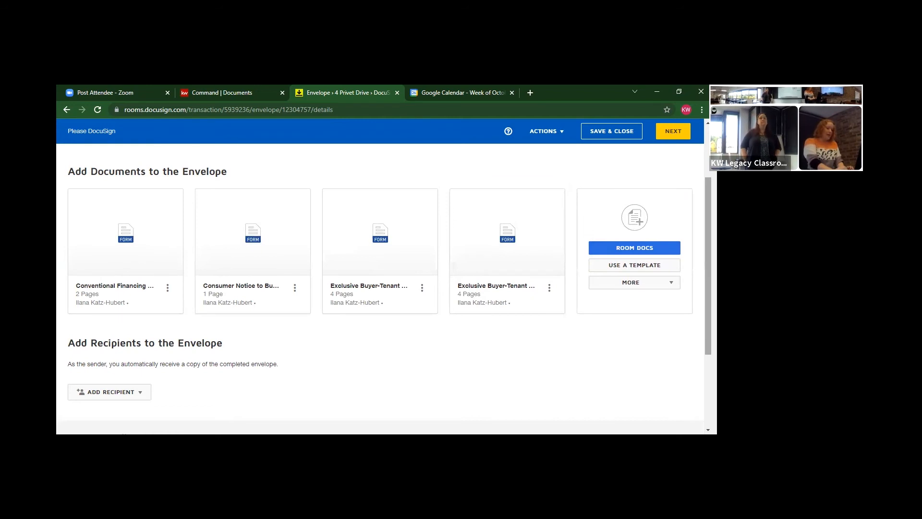
scroll(708, 264, down, 1)
scroll(380, 288, down, 2)
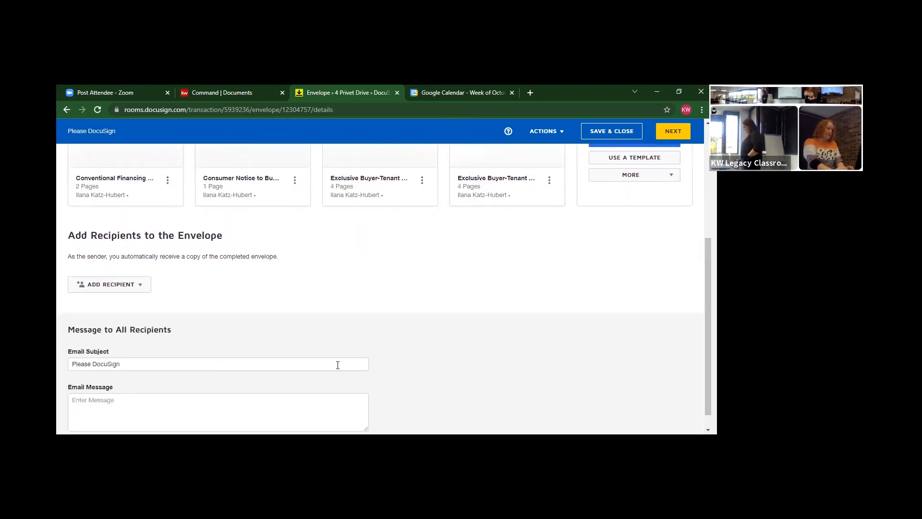
click(123, 283)
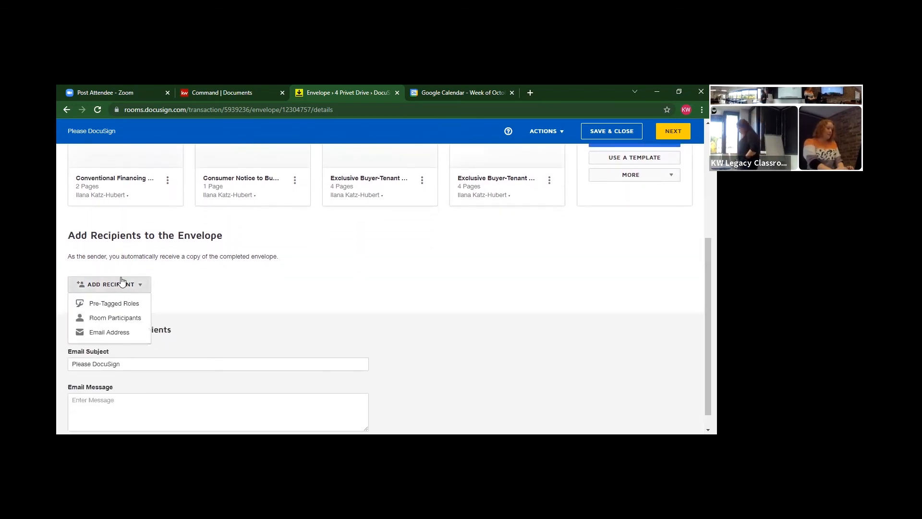
Assign the buyer to the Buyer One pre-tagged role as a signer and add the recipient
click(115, 303)
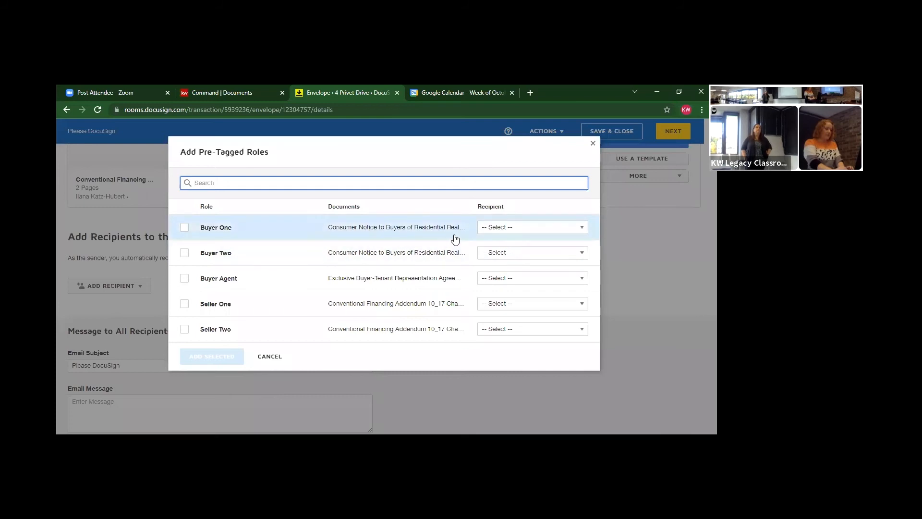
click(498, 234)
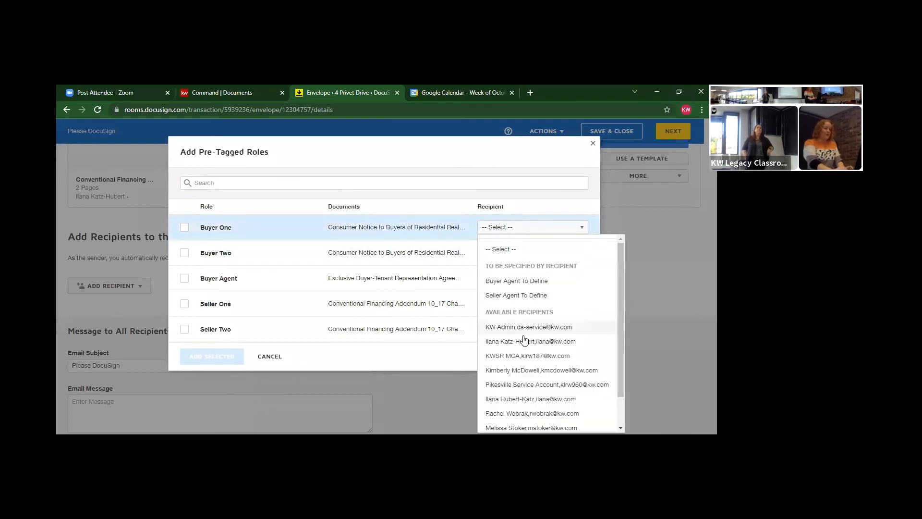
drag(617, 278, 619, 320)
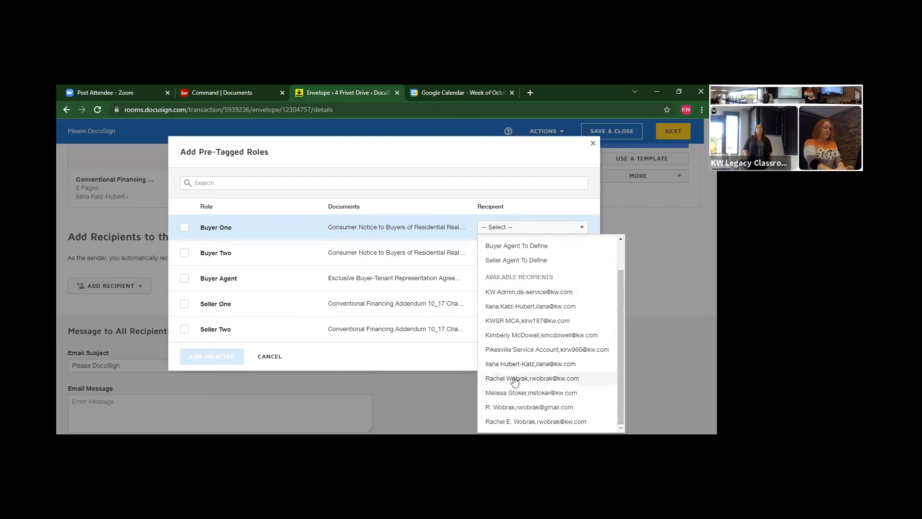
click(516, 378)
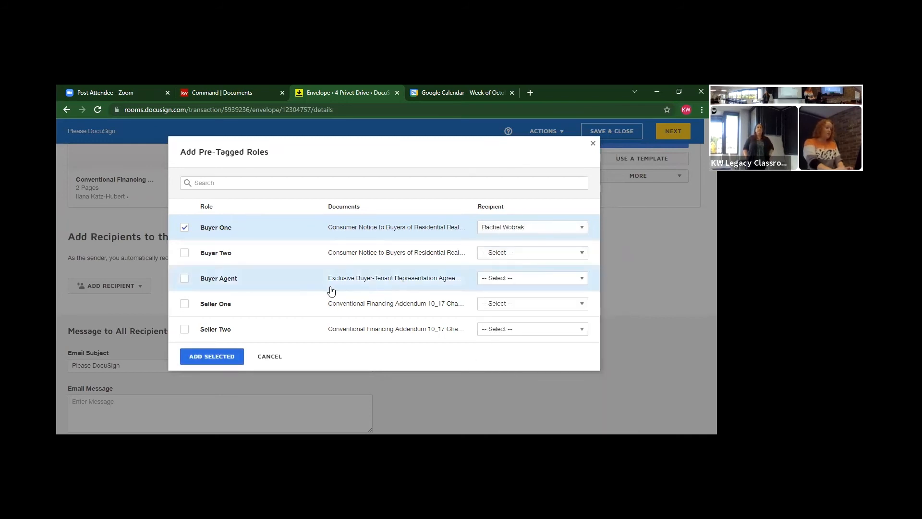
click(225, 357)
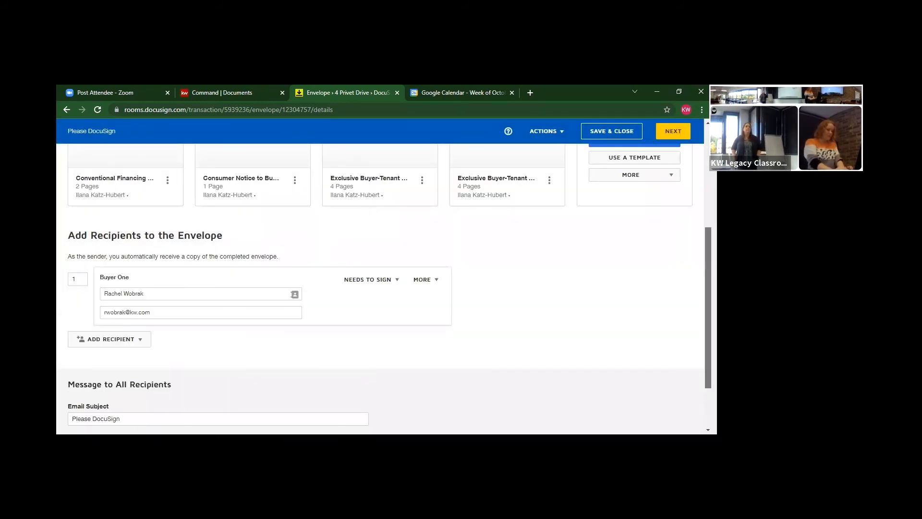
Write the email message "Hey, here's the forms you need" and proceed to the Add Fields page
scroll(328, 339, down, 2)
click(215, 381)
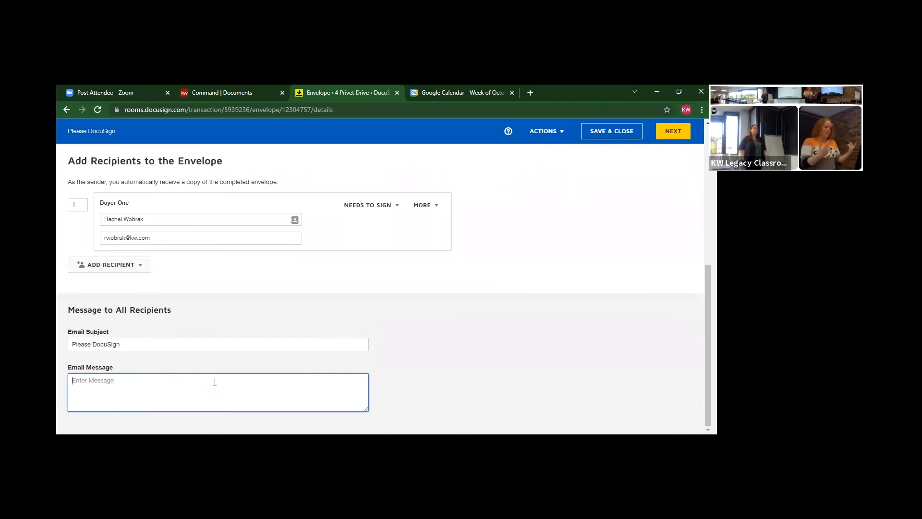
text(Hey, here's the )
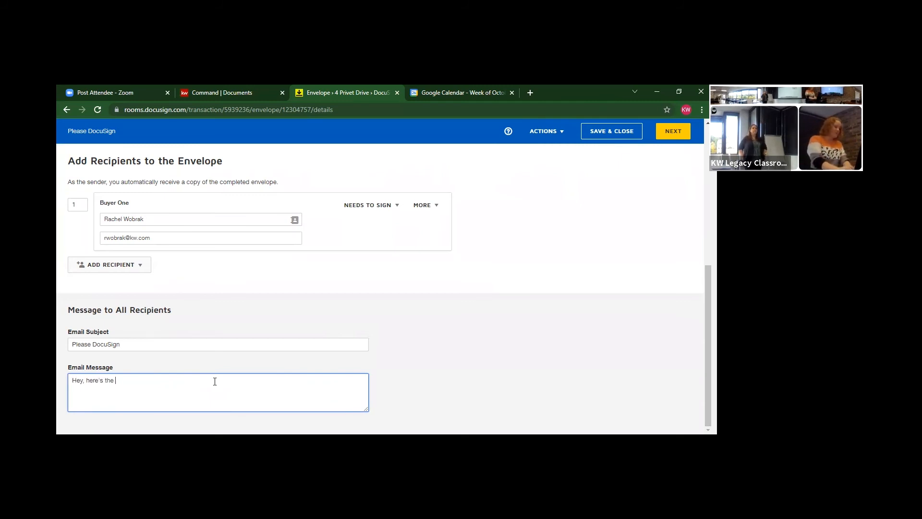
text(form that)
key(BackSpace)
key(BackSpace)
key(BackSpace)
key(BackSpace)
key(BackSpace)
text(s yoeu)
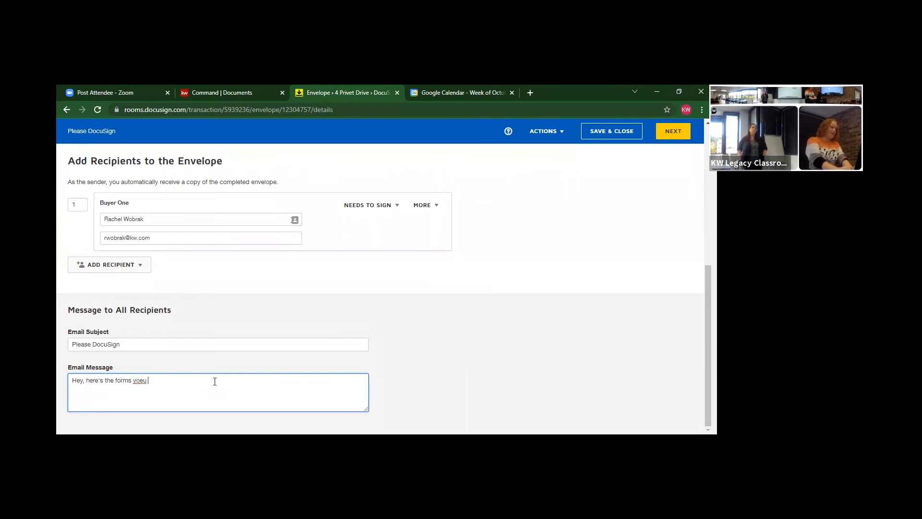
key(BackSpace)
key(BackSpace)
key(BackSpace)
text(u need.)
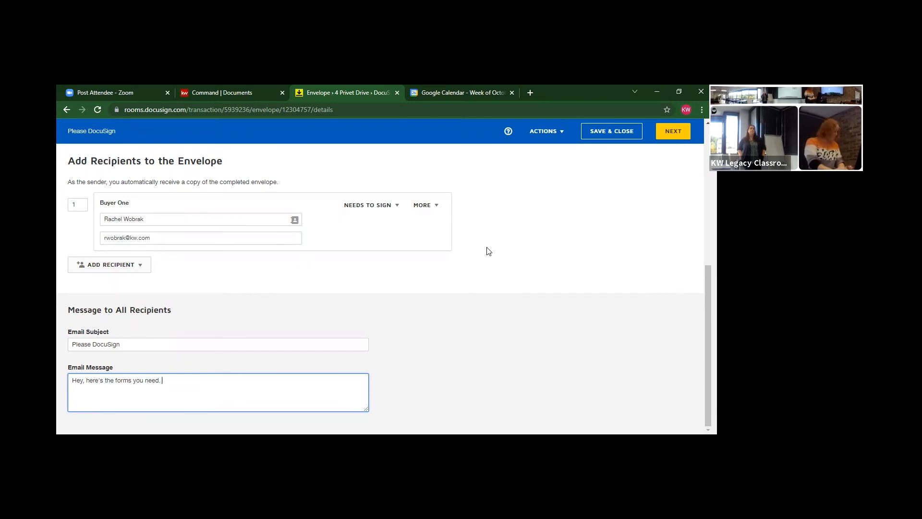
click(672, 134)
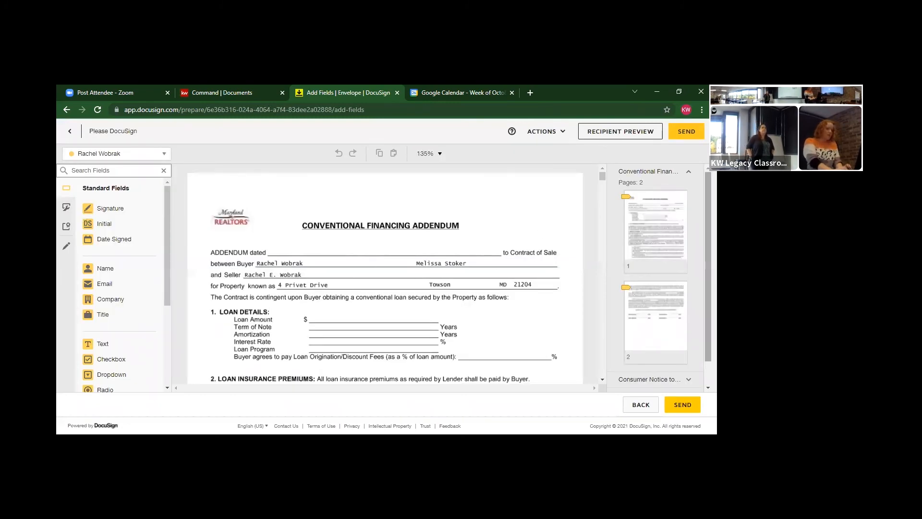
Scroll through the Conventional Financing Addendum's pages on the Add Fields page
scroll(623, 259, down, 1)
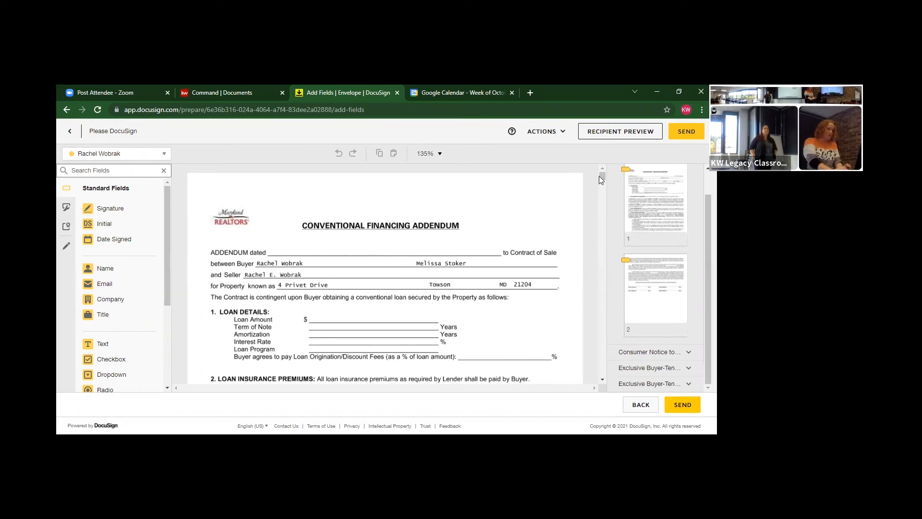
mouse_move(600, 175)
mouse_down()
mouse_move(601, 198)
mouse_move(601, 161)
mouse_up()
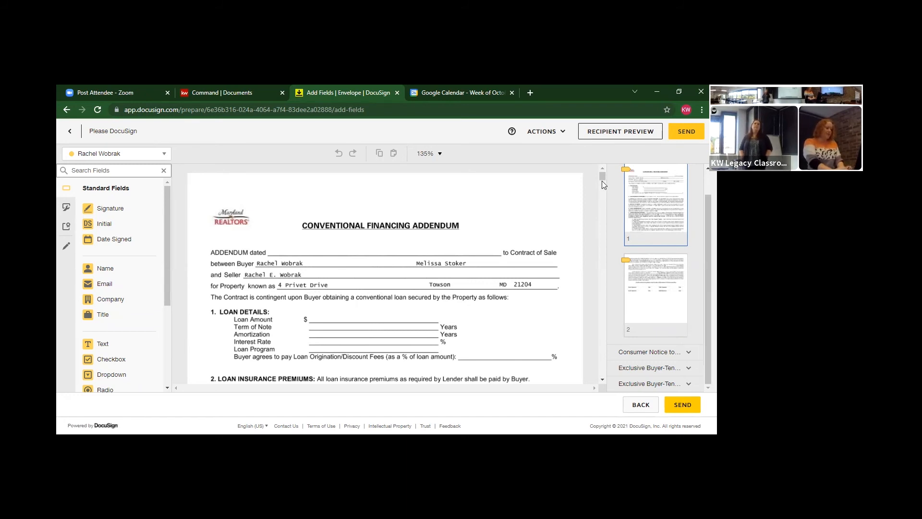
drag(601, 178, 603, 195)
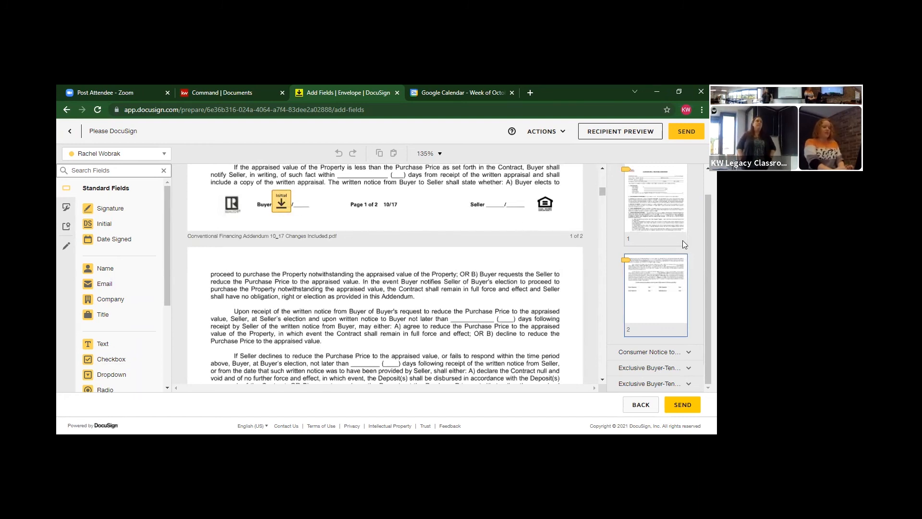
Send the four-document envelope to its single buyer recipient so it shows as Waiting For Others
click(684, 405)
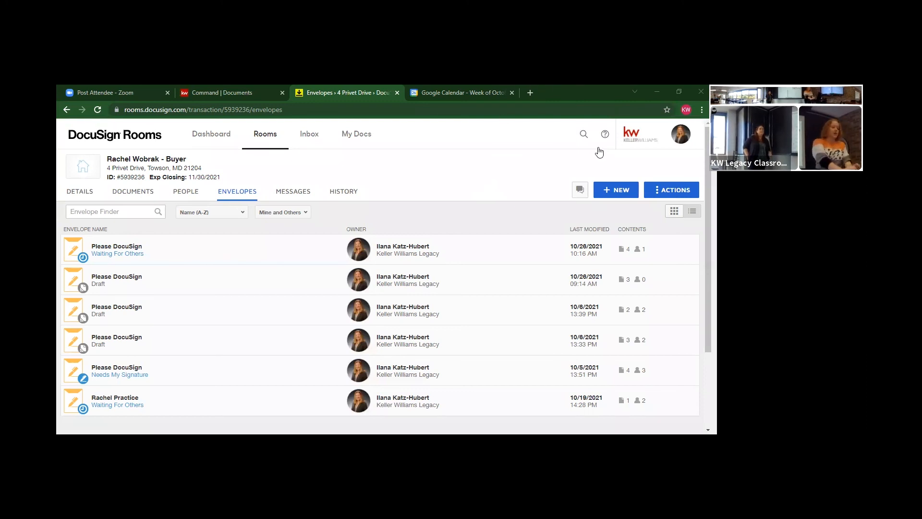
Open My Preferences from the avatar menu and show the Profile settings
click(677, 135)
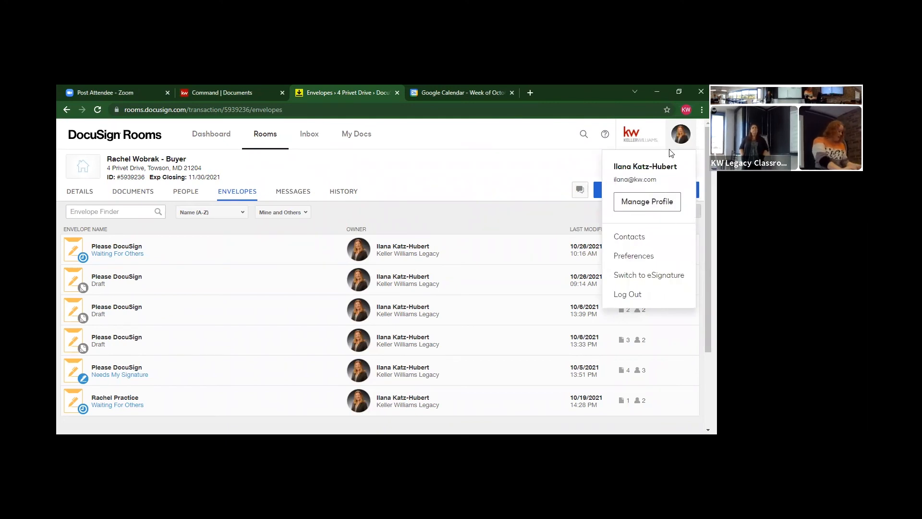
click(643, 258)
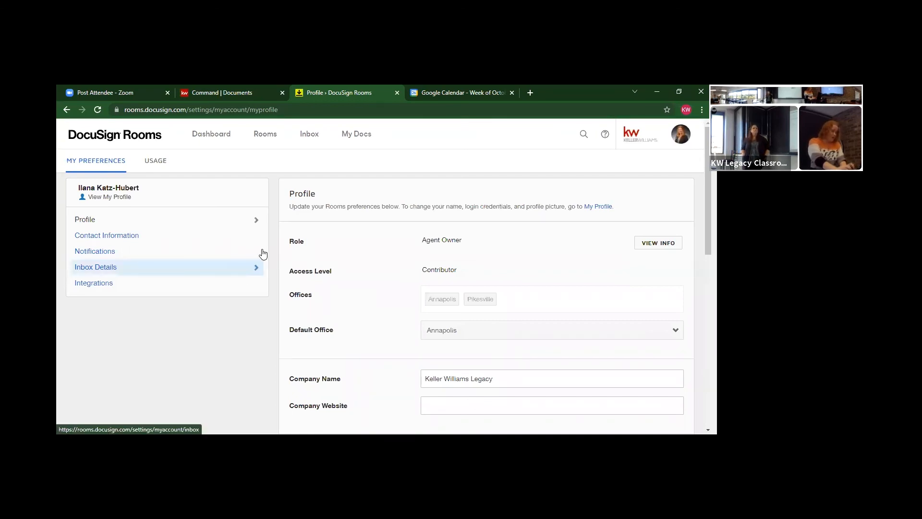
mouse_move(708, 221)
mouse_down()
mouse_move(708, 358)
mouse_move(708, 221)
mouse_up()
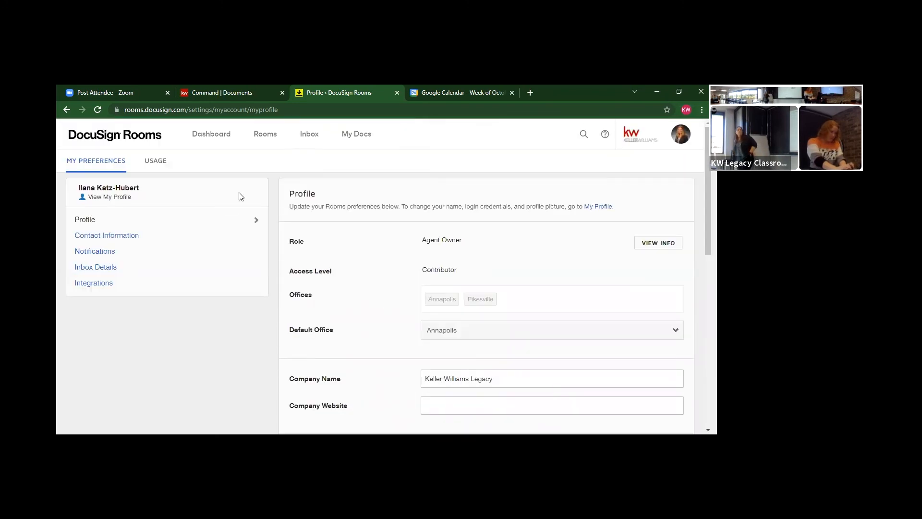
click(229, 219)
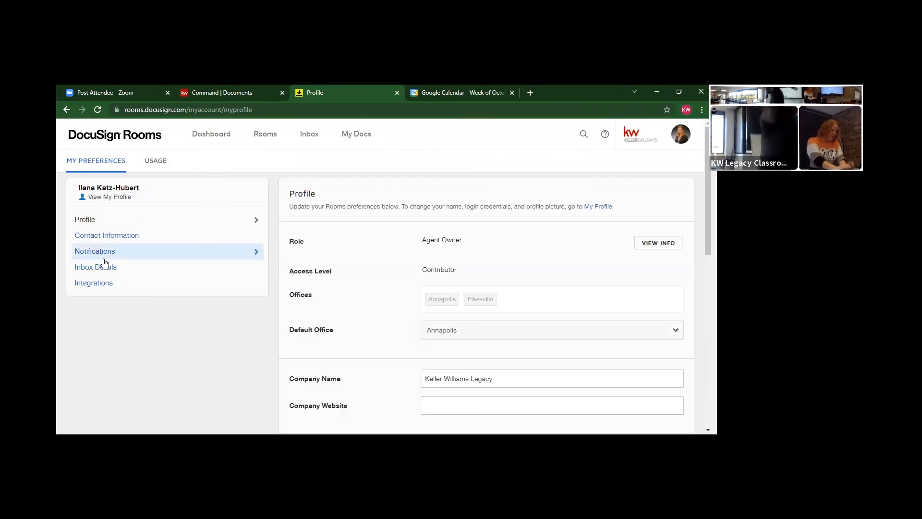
Check the Integrations settings, where DocuSign Forms never loads, then reopen the transaction from Command Documents
click(94, 285)
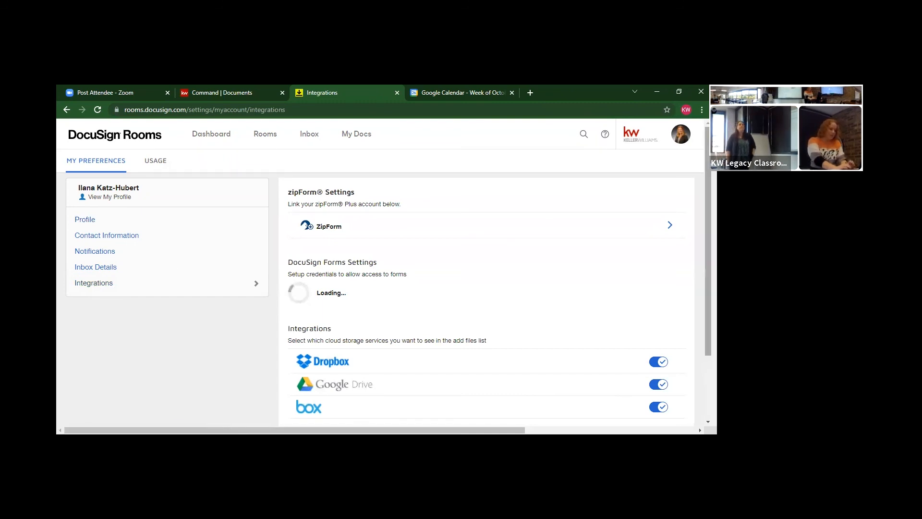
scroll(486, 298, down, 2)
scroll(486, 298, up, 3)
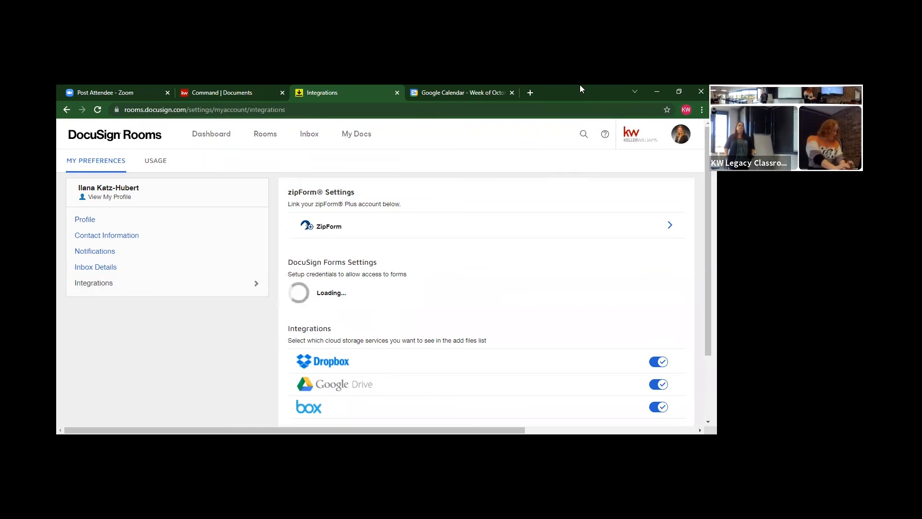
mouse_move(708, 192)
mouse_down()
mouse_move(708, 252)
mouse_move(708, 192)
mouse_up()
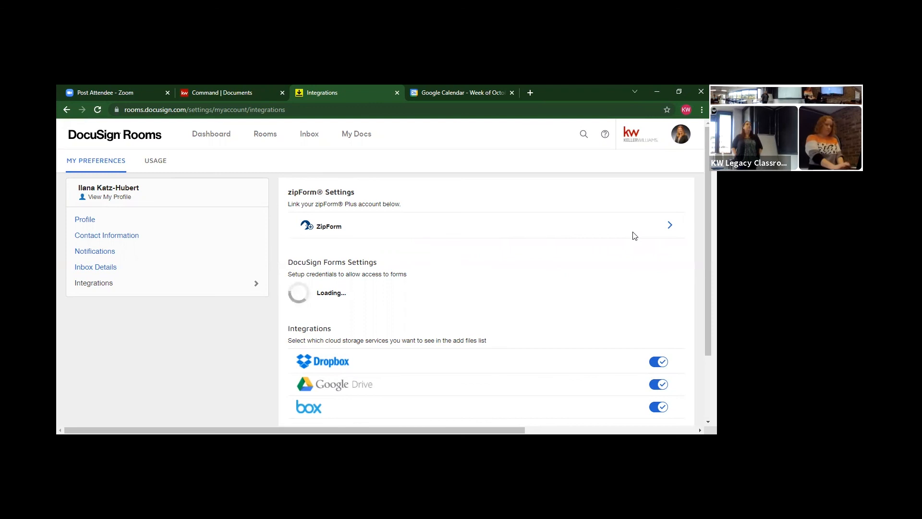
mouse_move(708, 225)
mouse_down()
mouse_move(708, 282)
mouse_move(708, 226)
mouse_up()
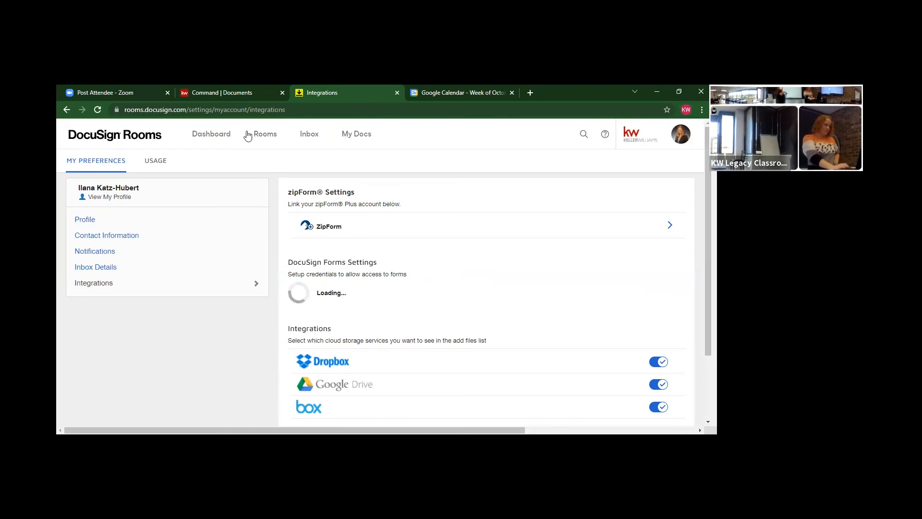
click(221, 93)
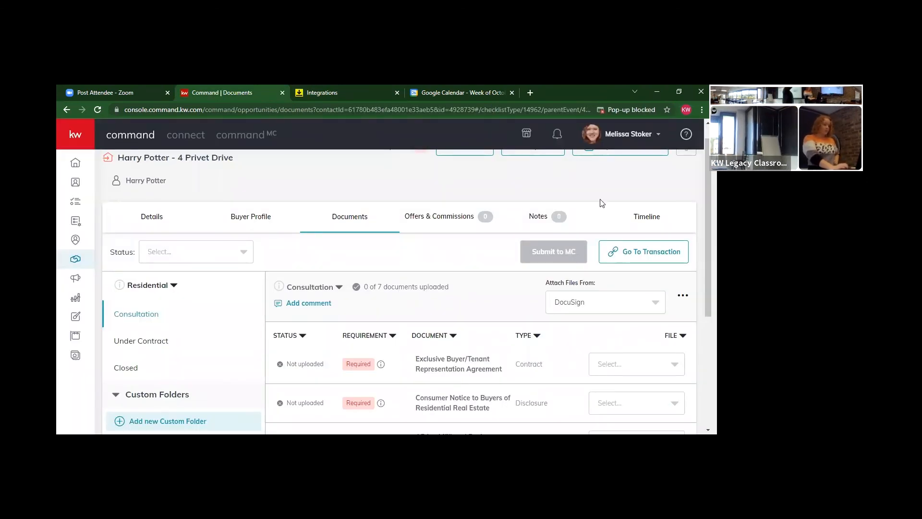
click(626, 250)
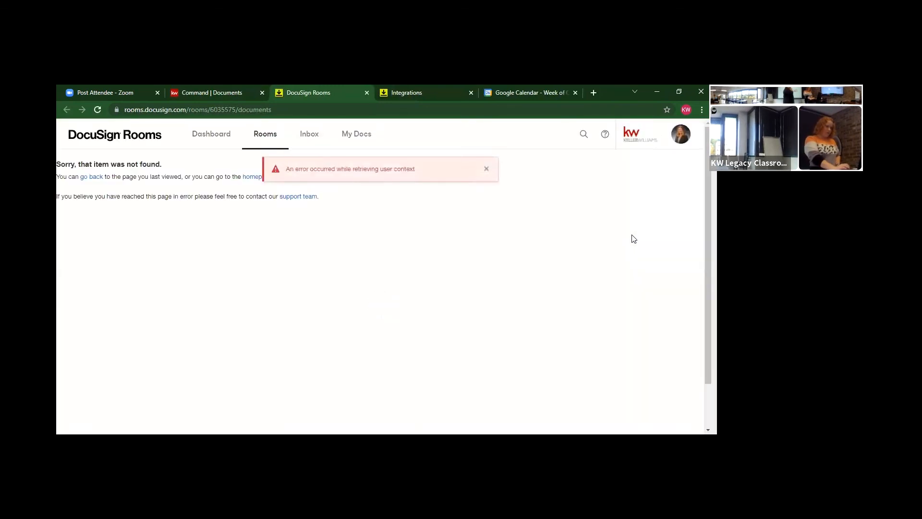
Log out of DocuSign Rooms and sign back in as the other agent with their email and password
click(681, 135)
click(629, 295)
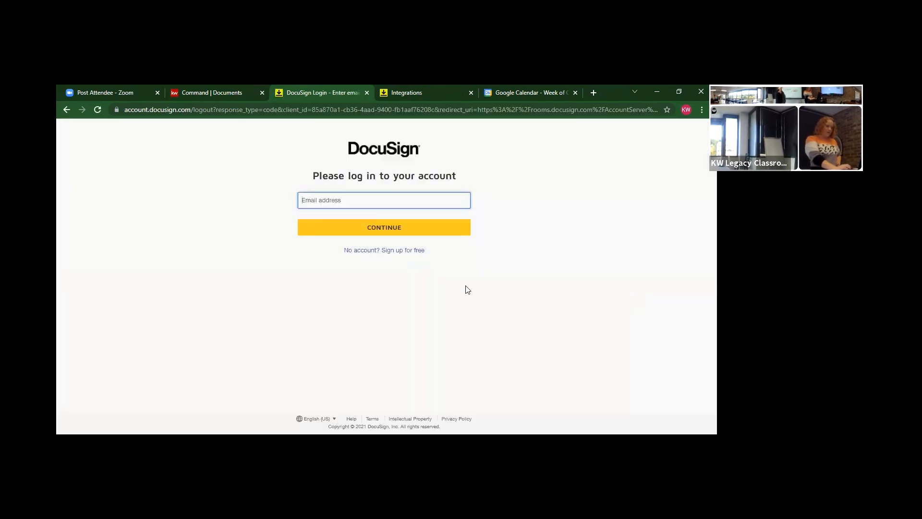
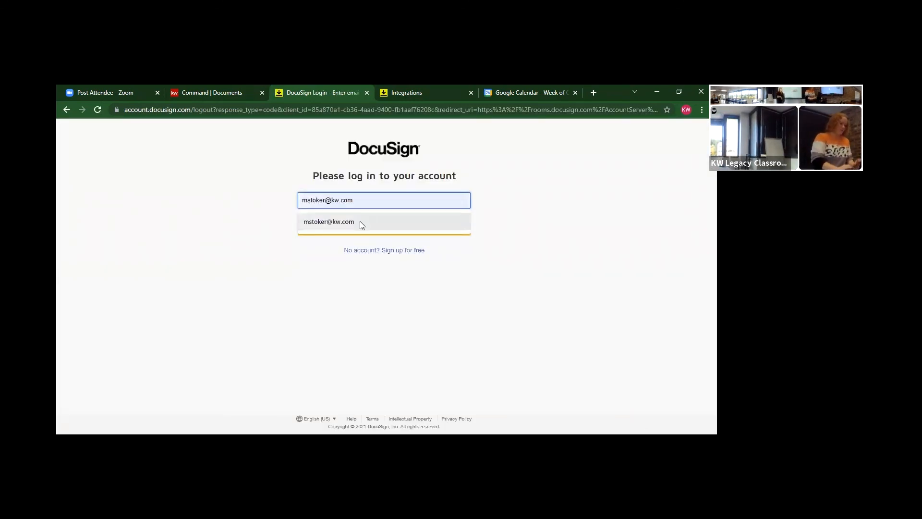
click(359, 221)
click(356, 226)
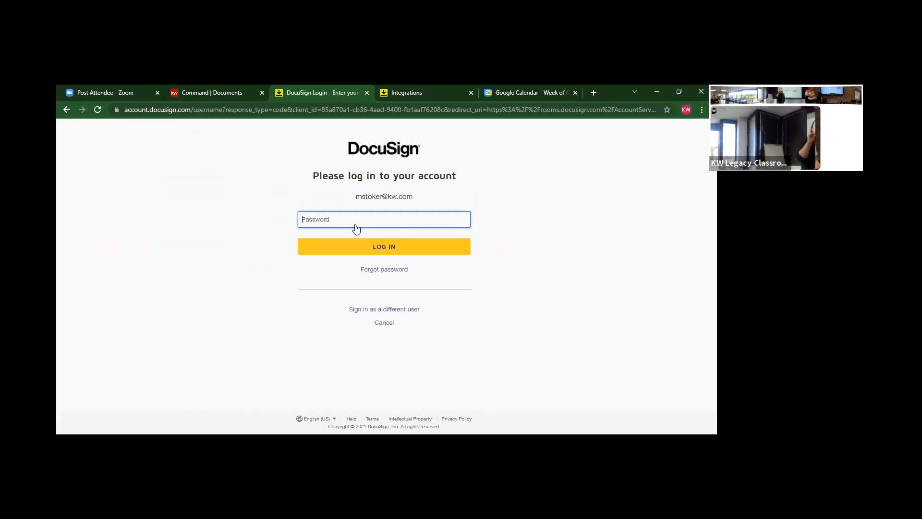
text(•••••••)
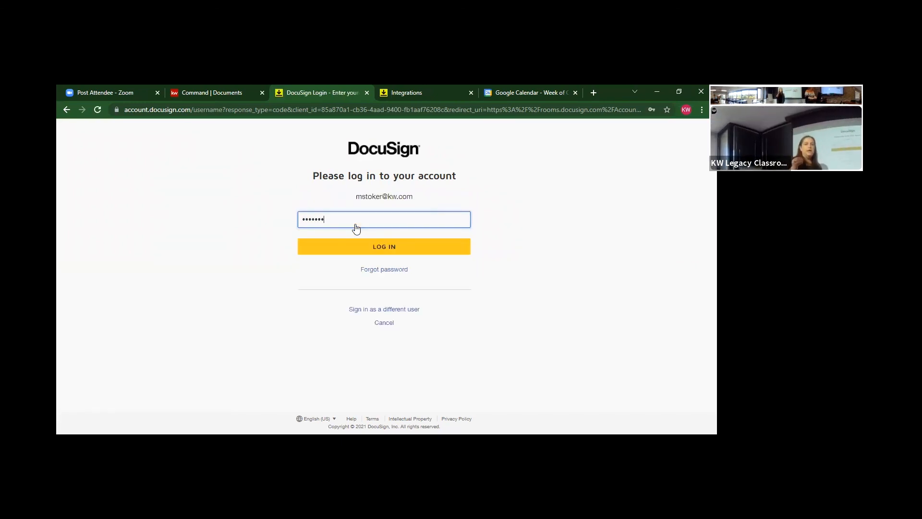
text(•)
key(Return)
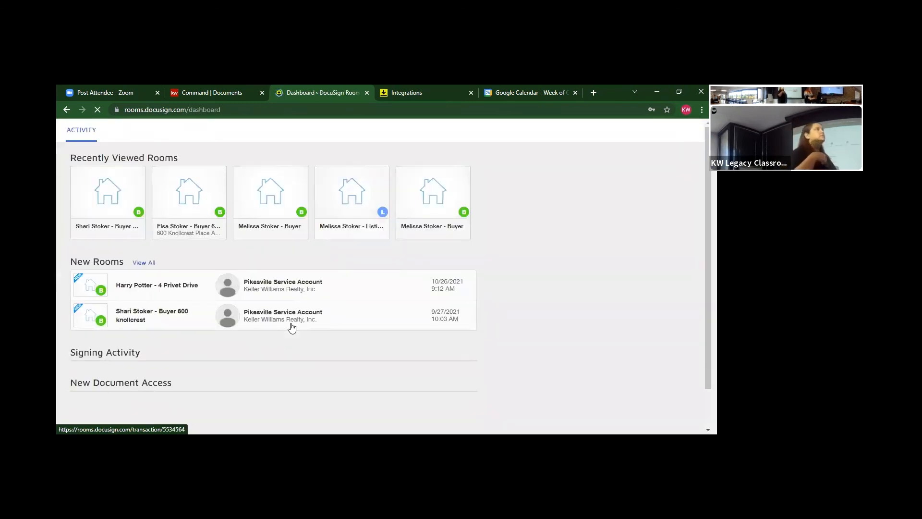
click(686, 161)
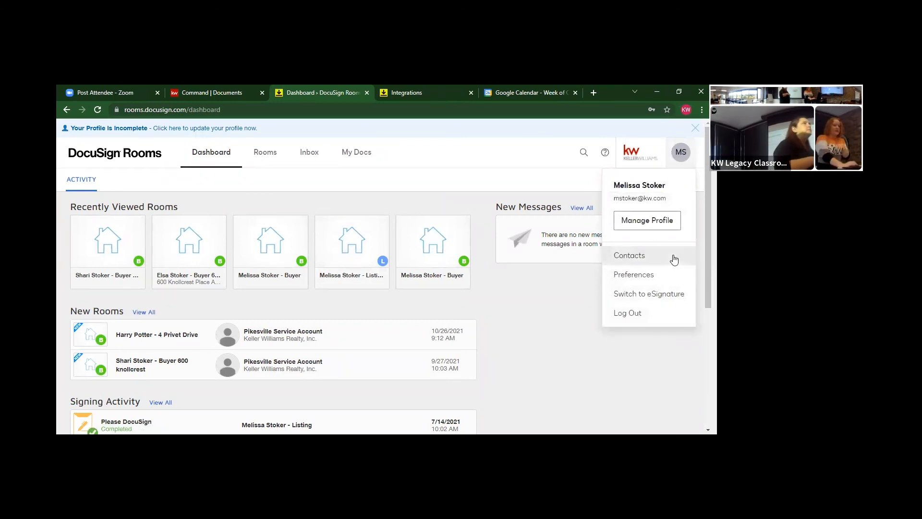
Start adding a provider under DocuSign Forms Settings in the Integrations preferences
click(663, 269)
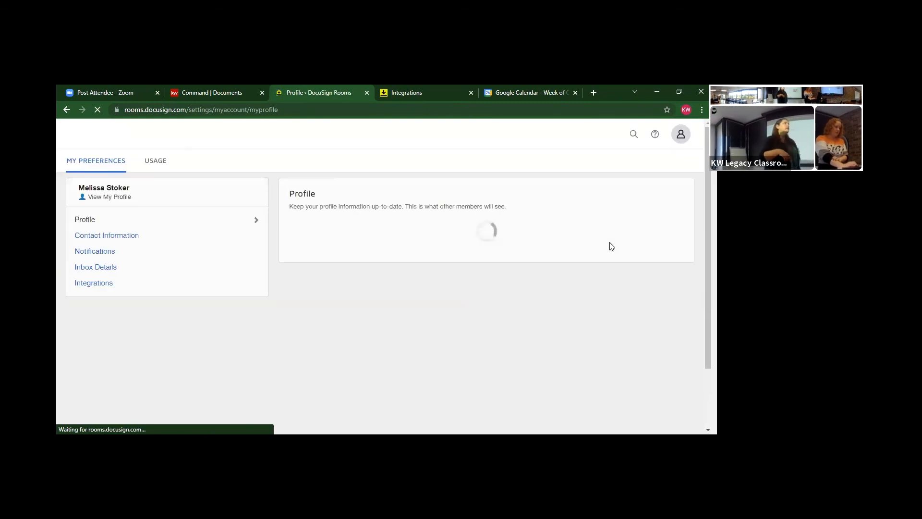
click(117, 285)
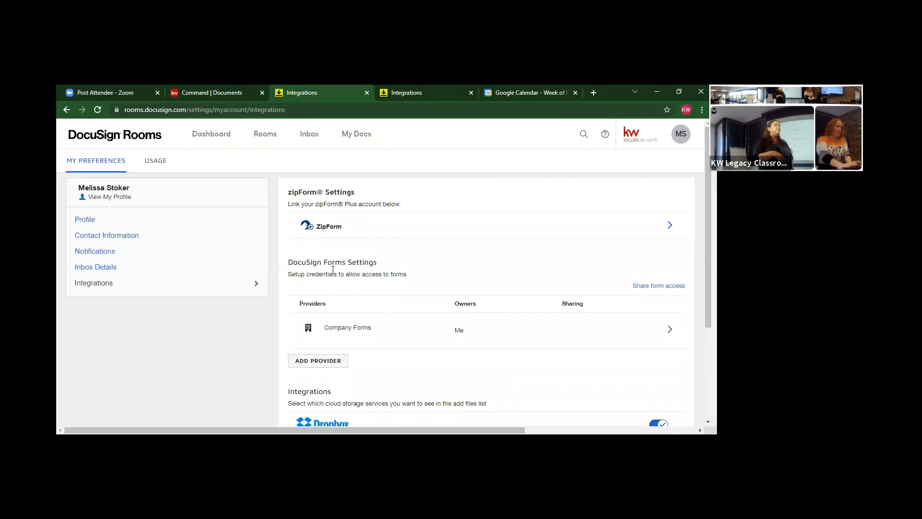
click(304, 361)
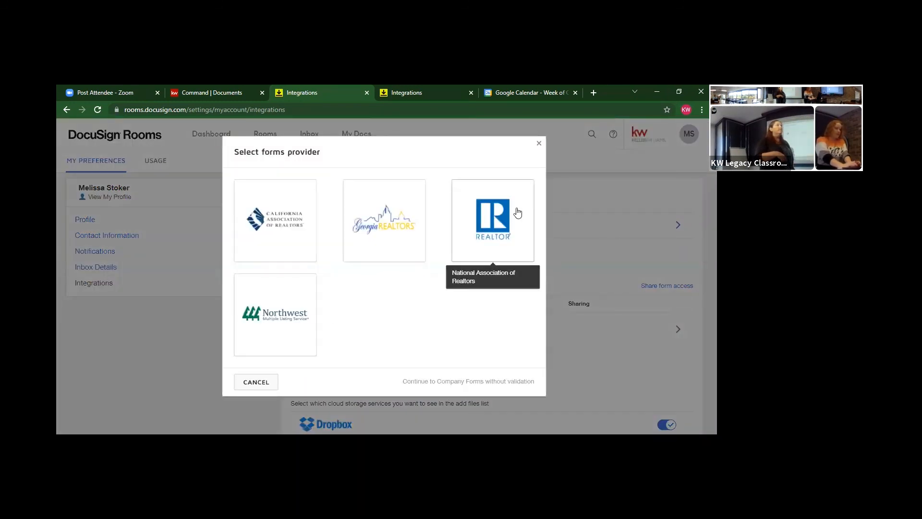
Choose National Association of Realtors forms and begin filling in the NRDS ID
click(502, 221)
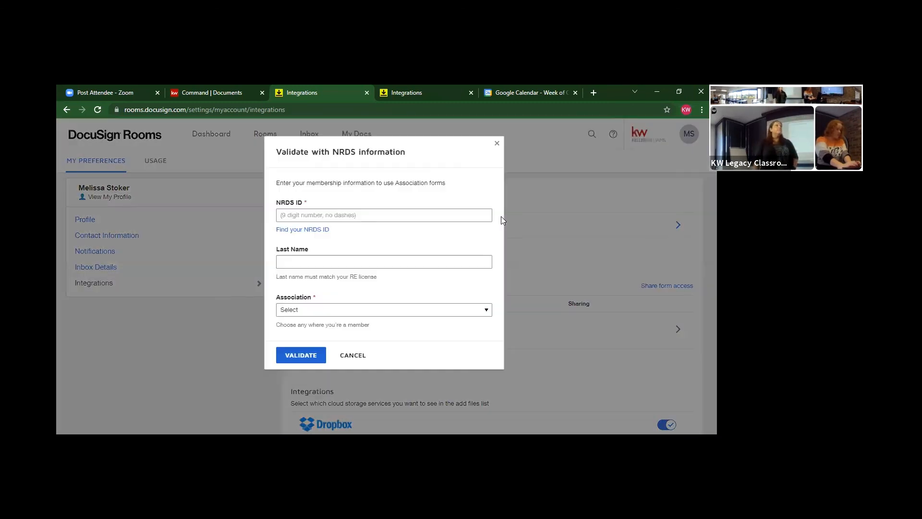
click(375, 217)
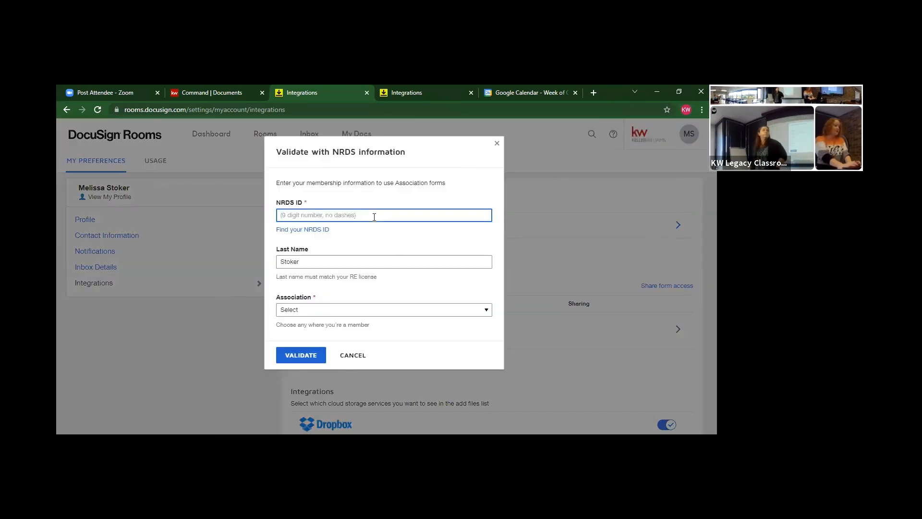